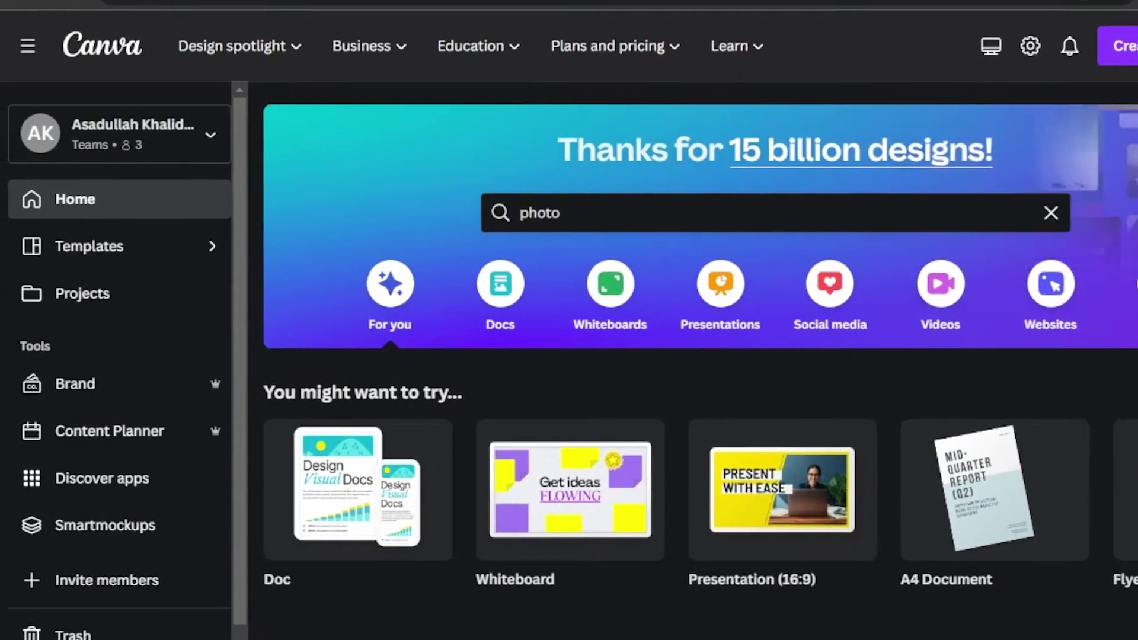
# Browse the Canva home page and expand the list of suggested design types
pyautogui.scroll(-5, 681, 415)
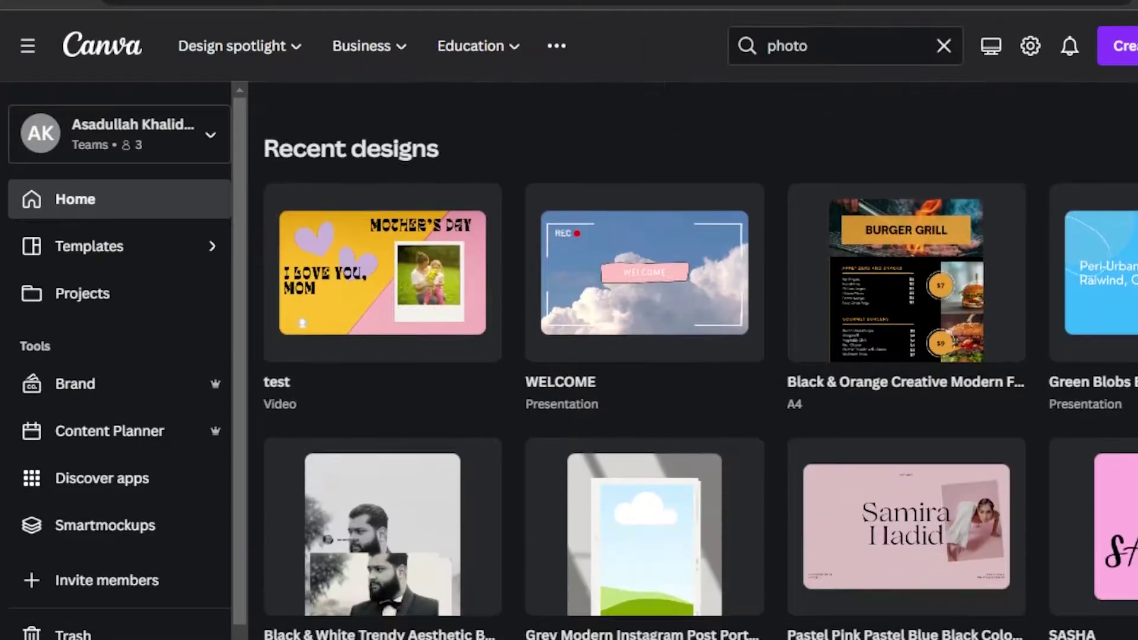
pyautogui.scroll(5, 700, 355)
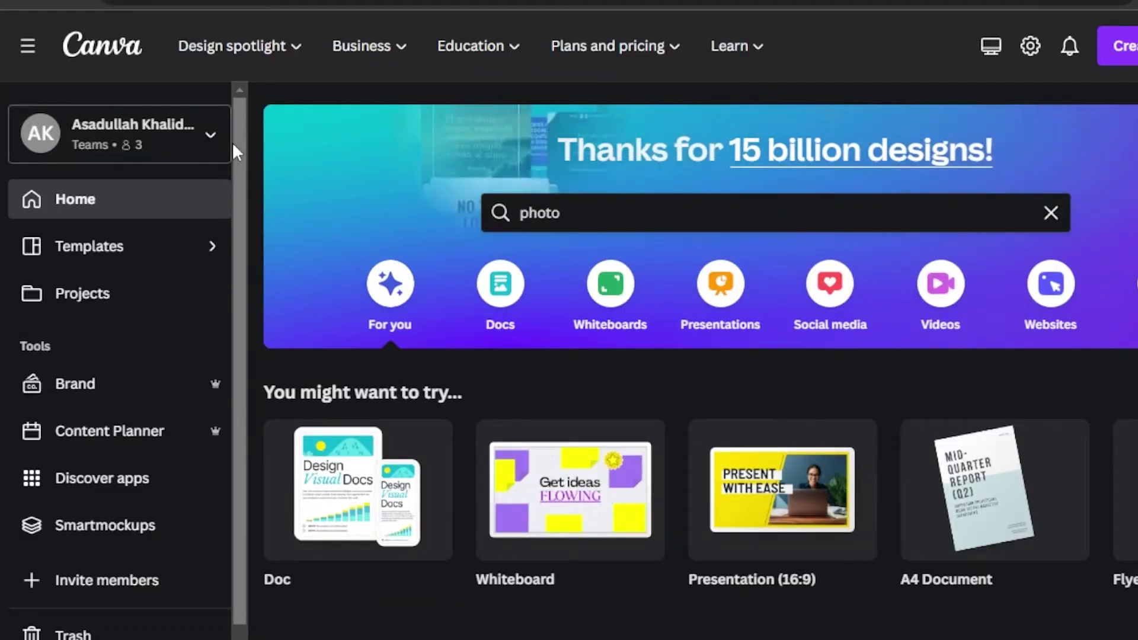
pyautogui.moveTo(232, 144); pyautogui.dragTo(238, 112)
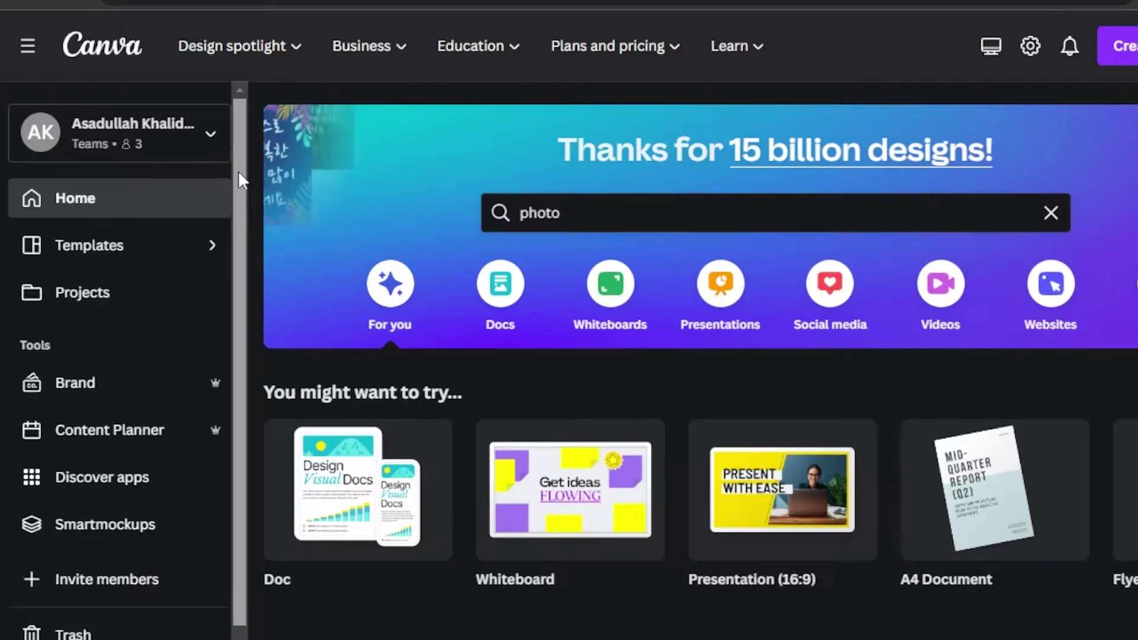
pyautogui.scroll(-1, 239, 154)
pyautogui.scroll(1, 240, 142)
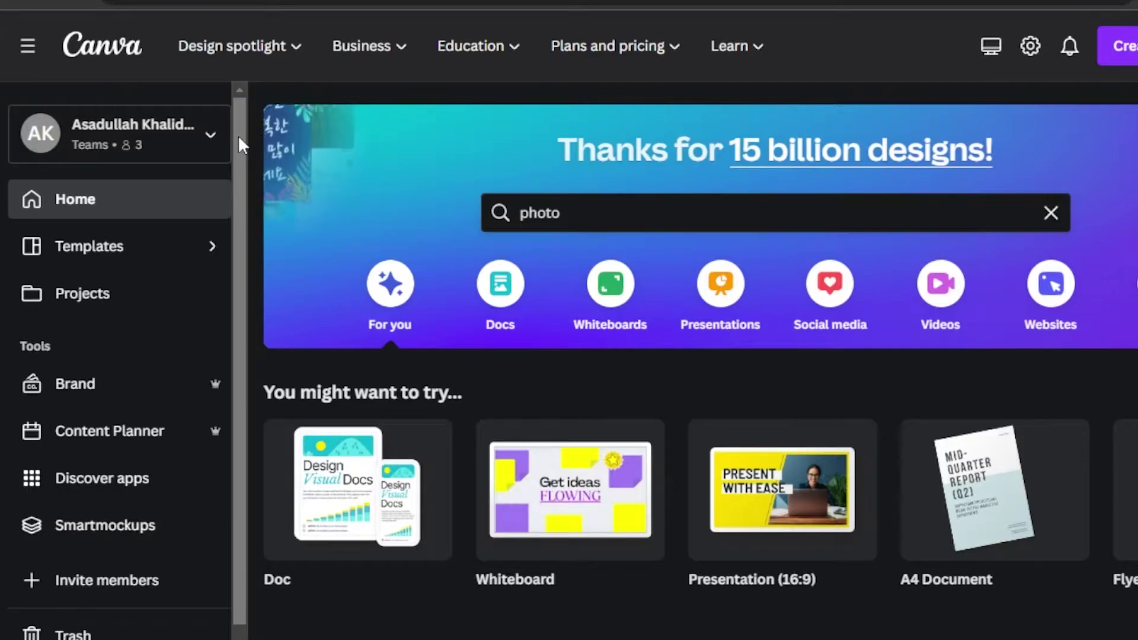
pyautogui.scroll(-1, 238, 166)
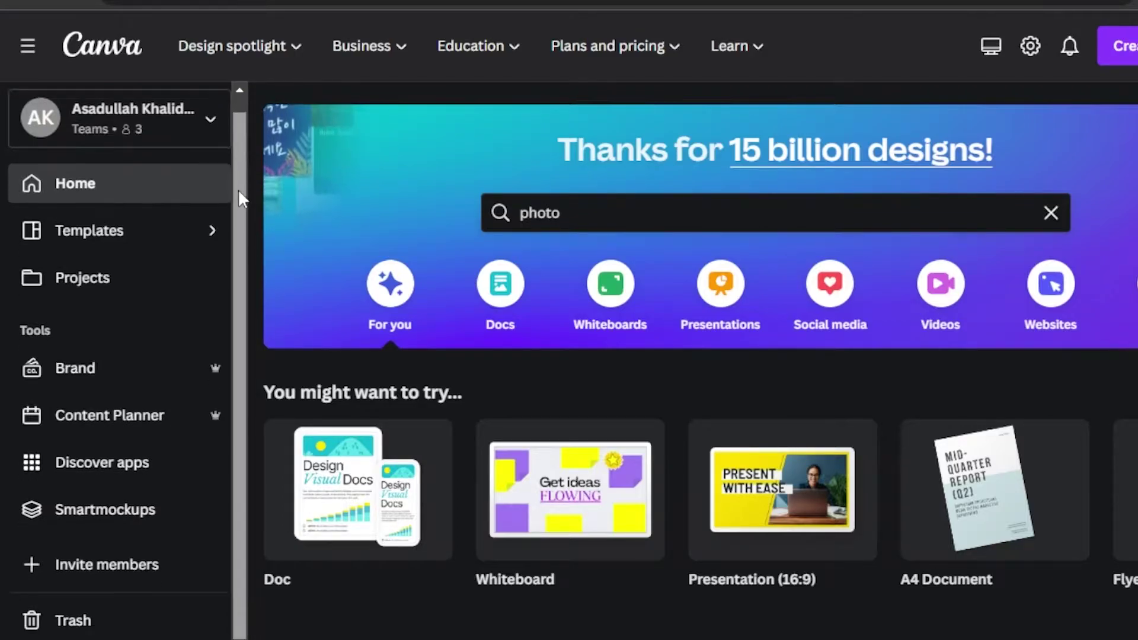
pyautogui.scroll(1, 243, 131)
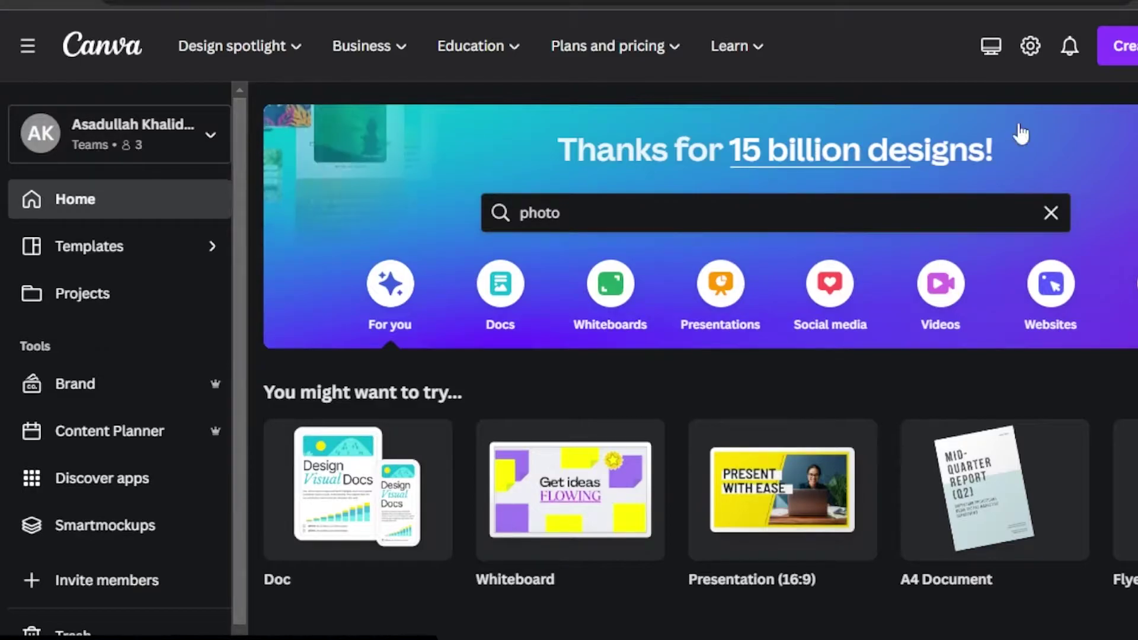
pyautogui.scroll(-1, 1016, 132)
pyautogui.scroll(-1, 699, 332)
pyautogui.scroll(2, 700, 332)
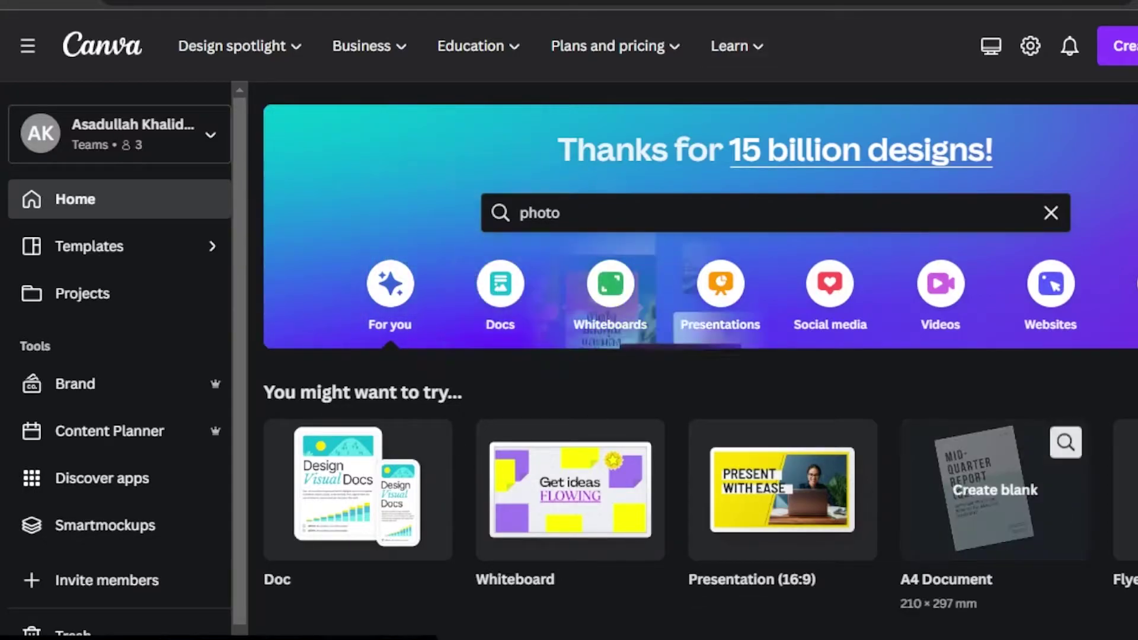
pyautogui.click(1126, 490)
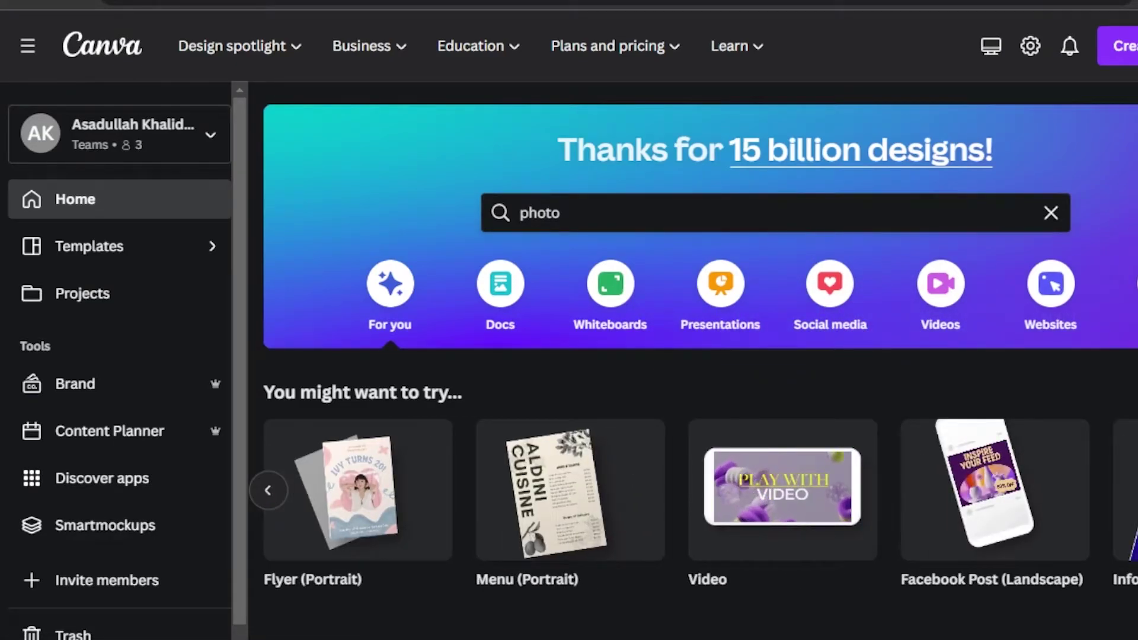
pyautogui.click(1126, 490)
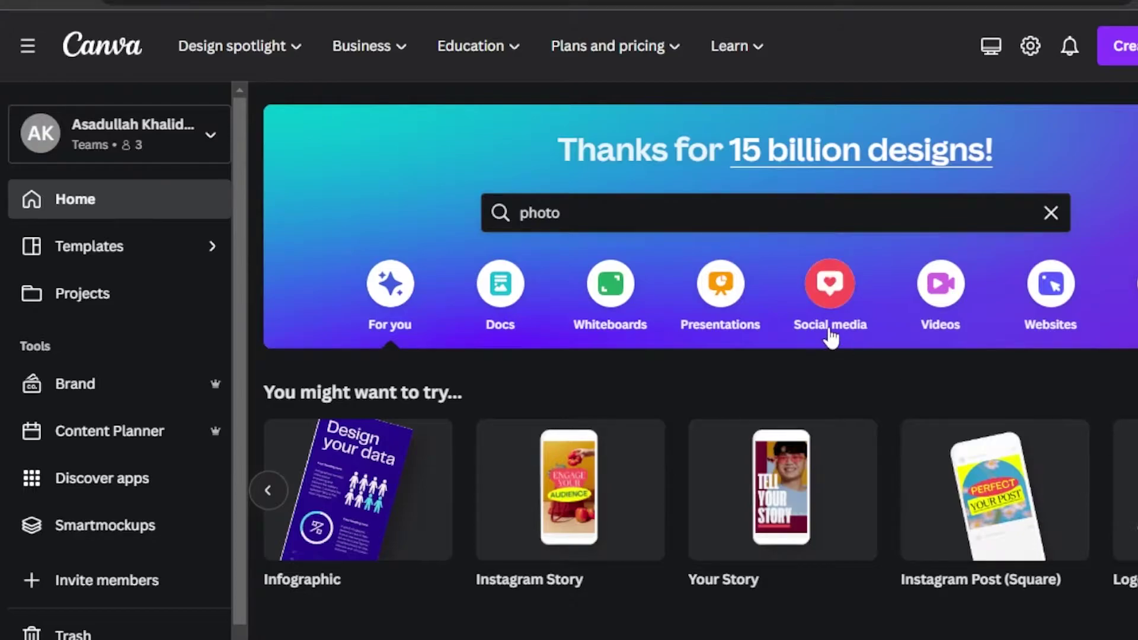
# Search for 'instagram post' instead of 'photo' and open the Instagram Post (Square) templates
pyautogui.click(608, 211)
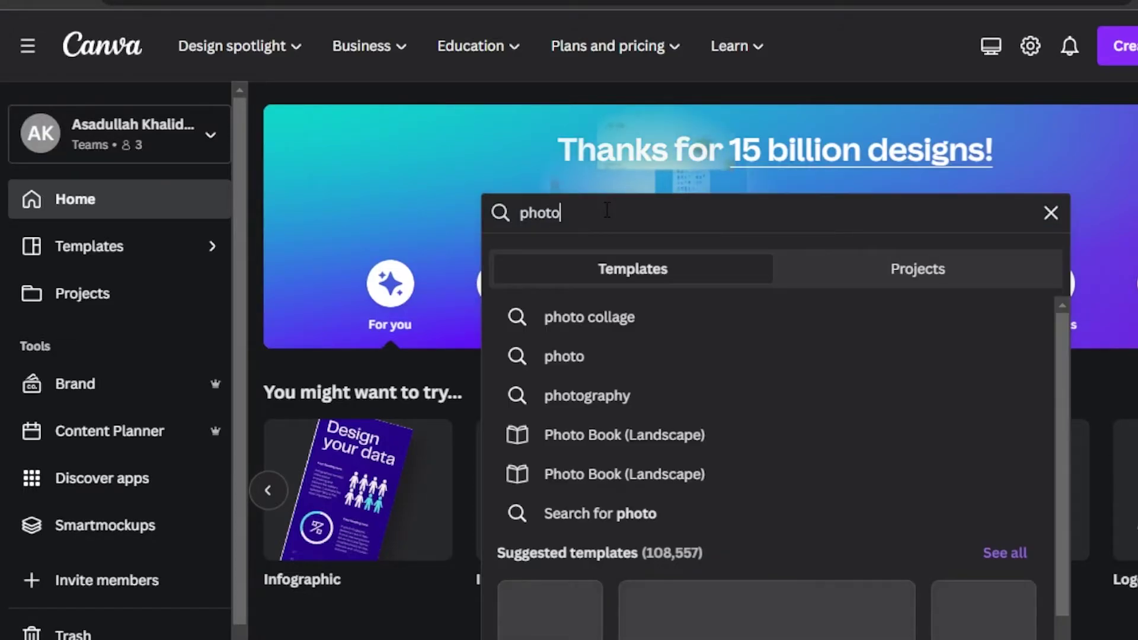
pyautogui.press('BackSpace')
pyautogui.press('BackSpace')
pyautogui.press('BackSpace')
pyautogui.press('BackSpace')
pyautogui.press('BackSpace')
pyautogui.write('insta')
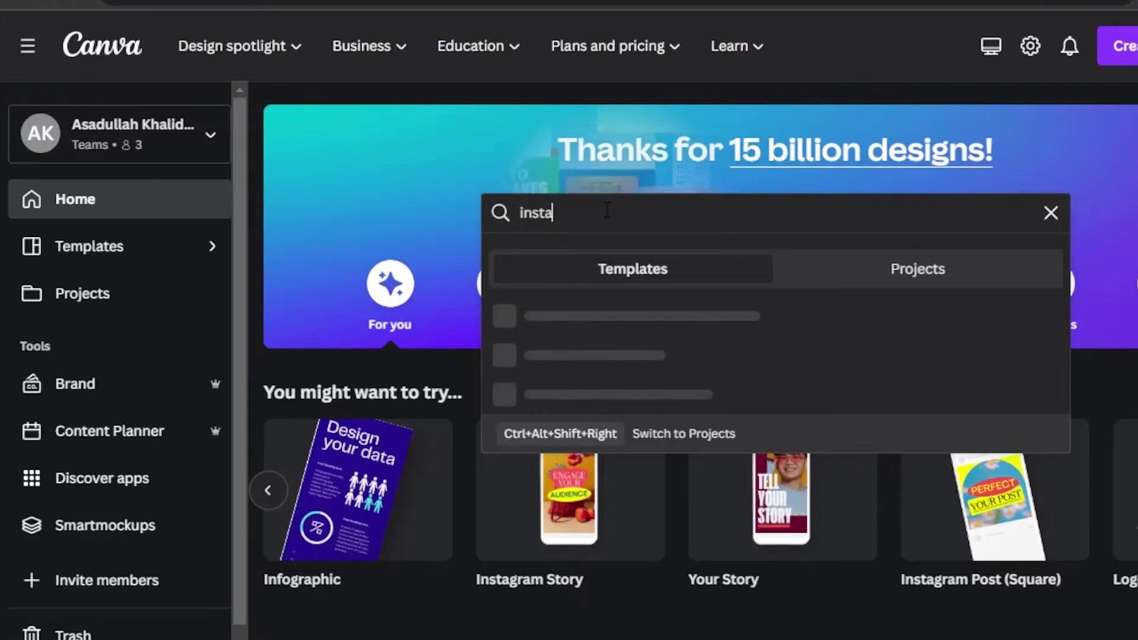
pyautogui.write('gram post')
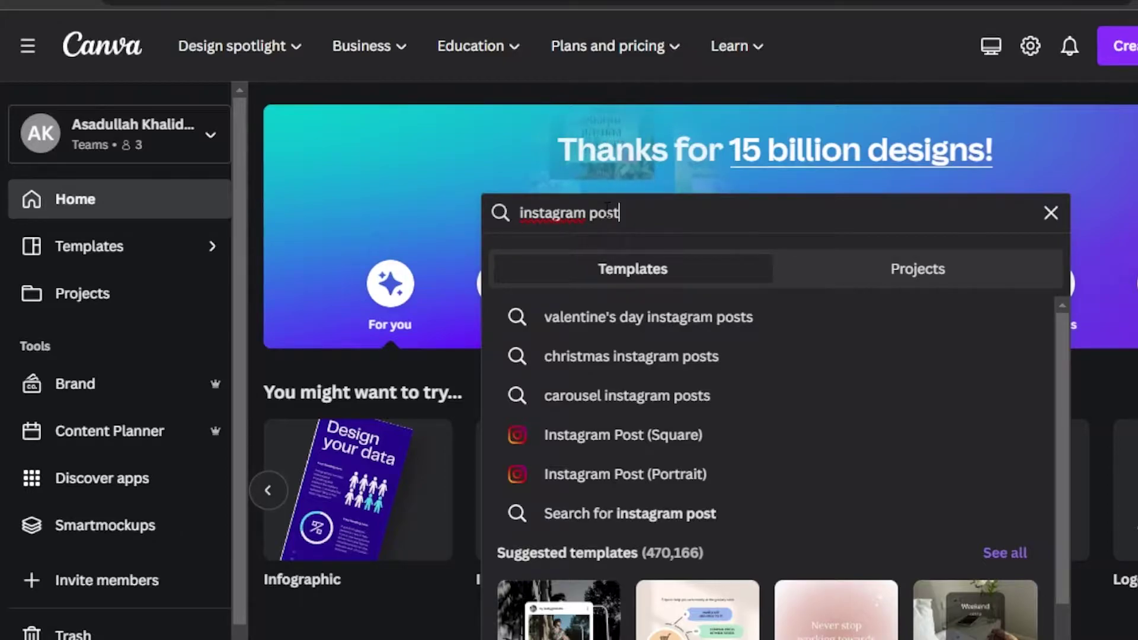
pyautogui.click(620, 445)
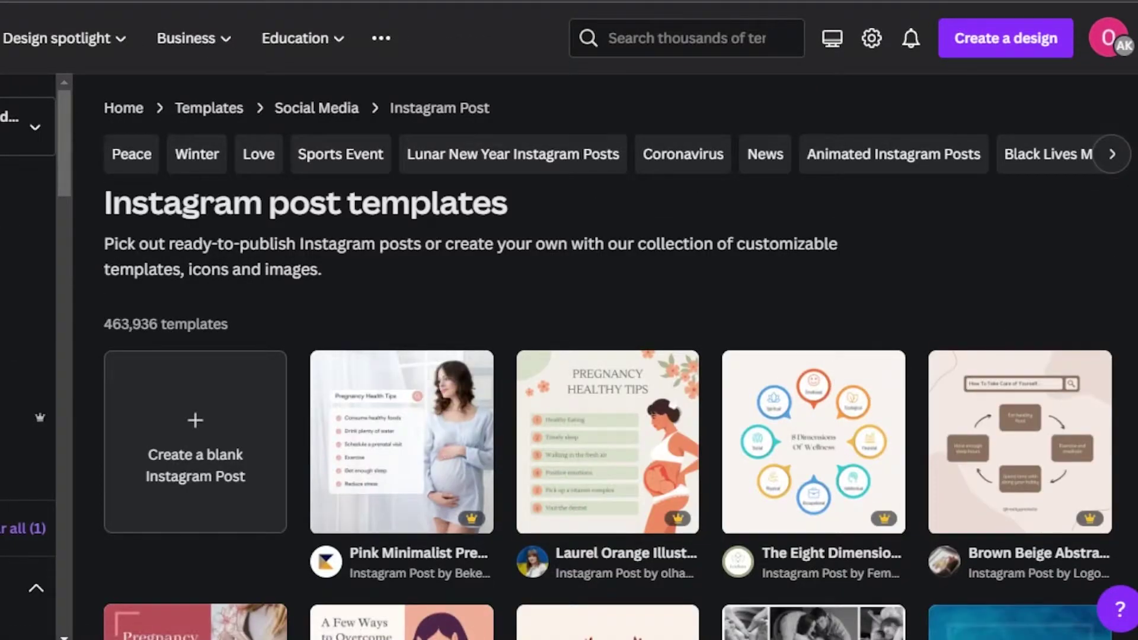
pyautogui.scroll(-10, 607, 356)
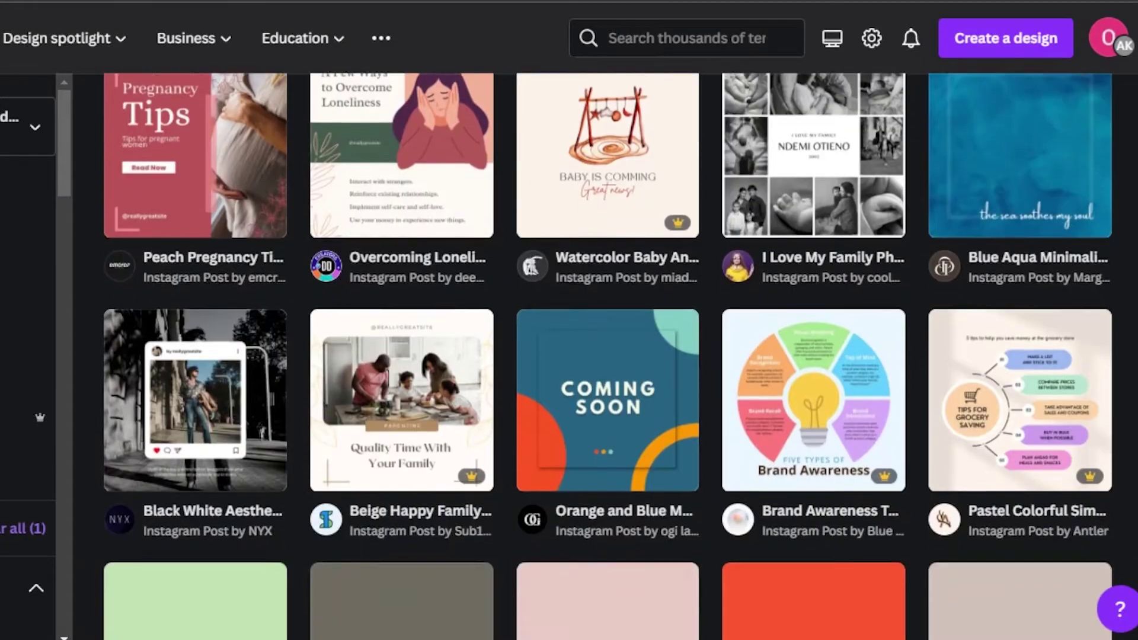
pyautogui.scroll(-4, 225, 355)
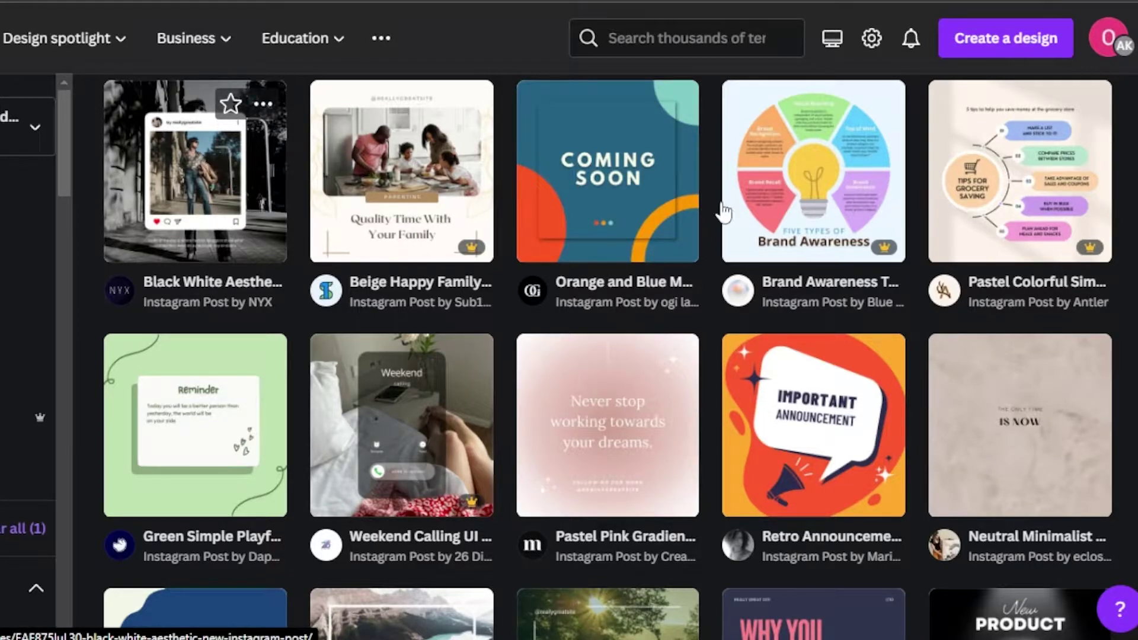
pyautogui.scroll(-7, 607, 355)
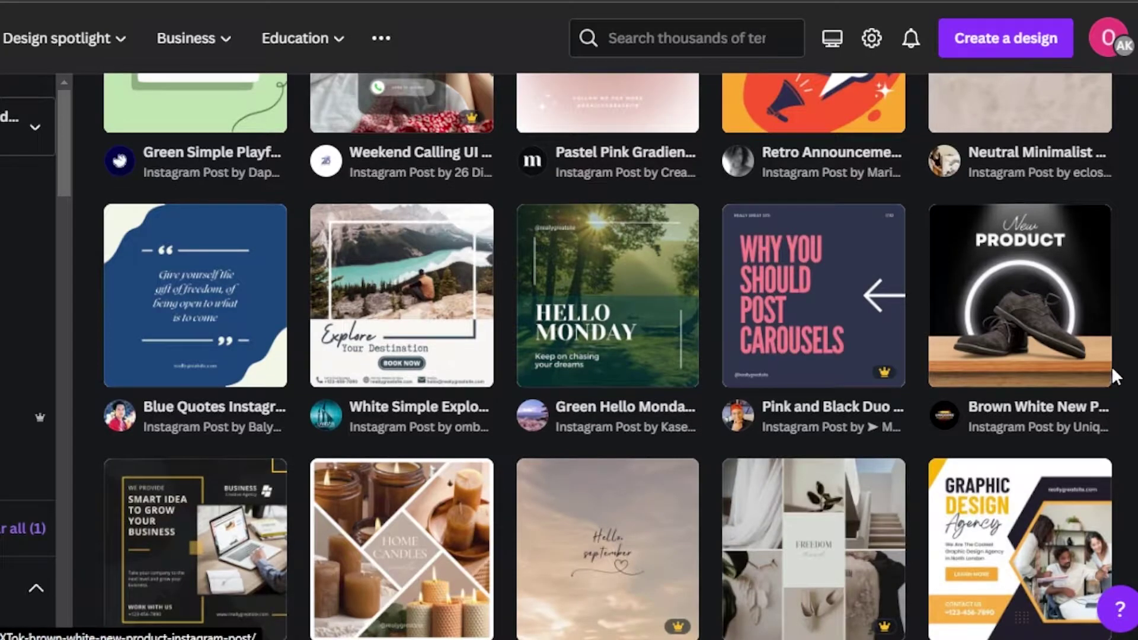
pyautogui.scroll(-8, 607, 356)
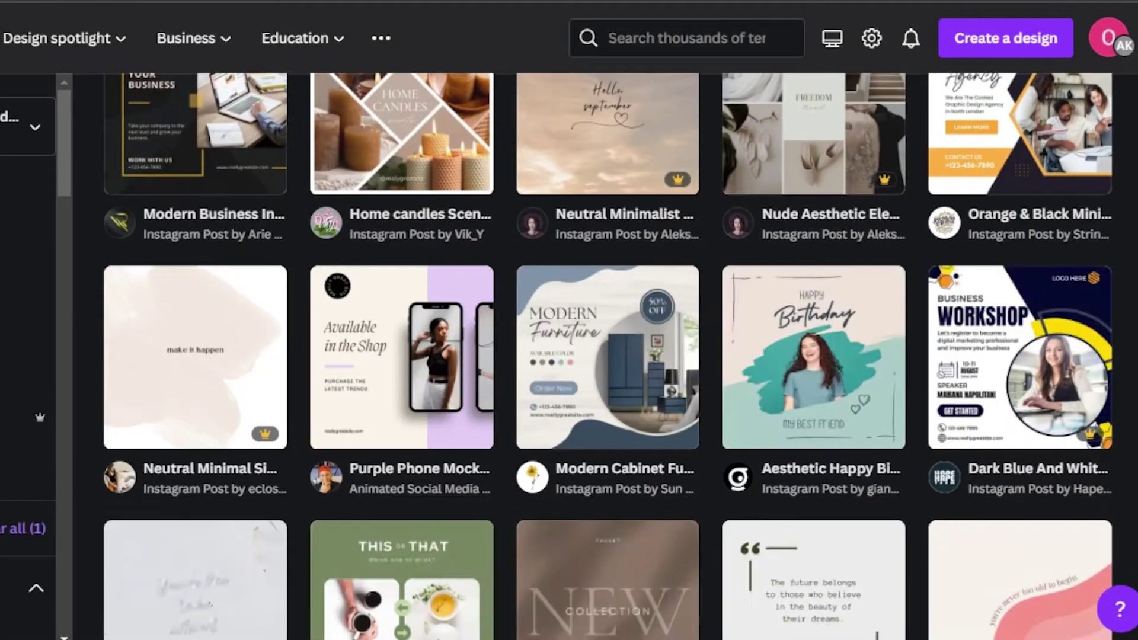
pyautogui.scroll(-6, 607, 356)
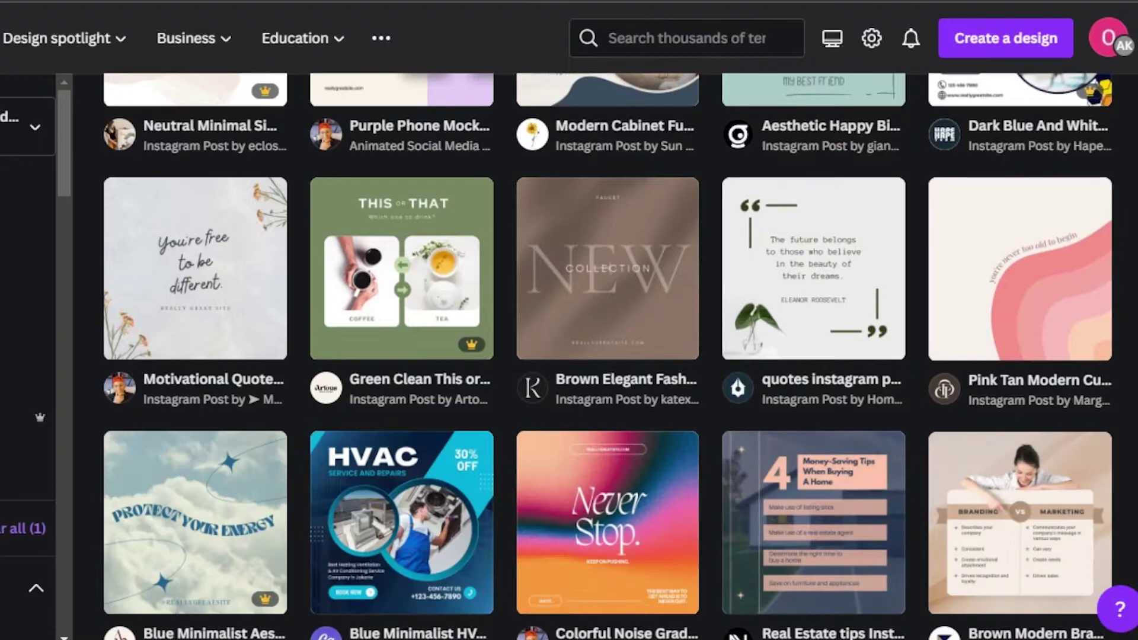
pyautogui.scroll(-9, 606, 356)
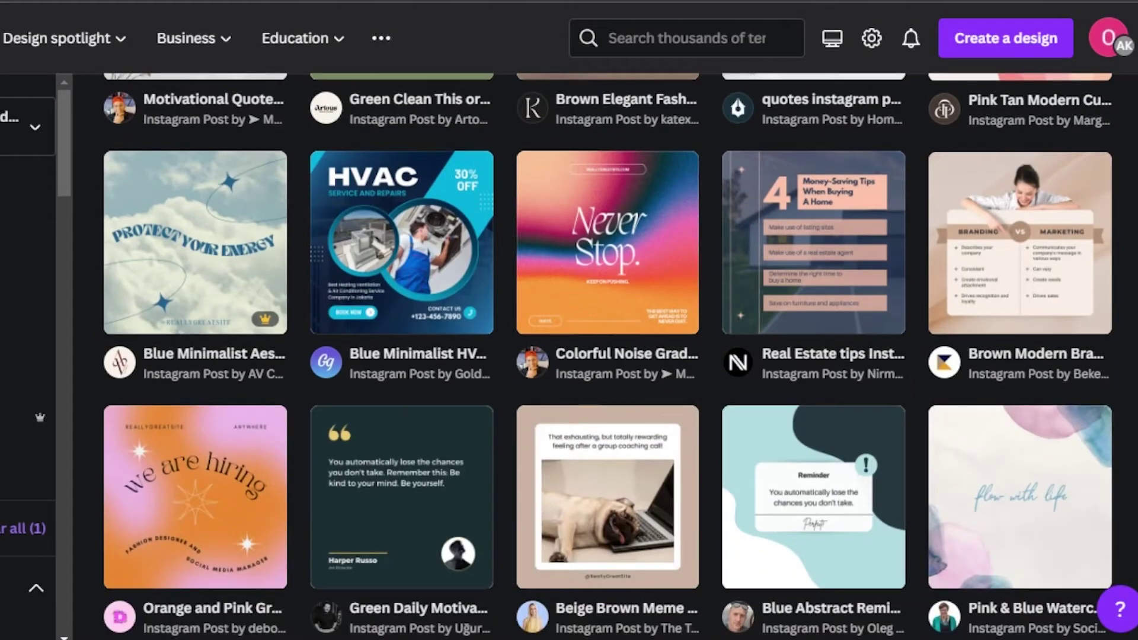
pyautogui.scroll(-9, 607, 355)
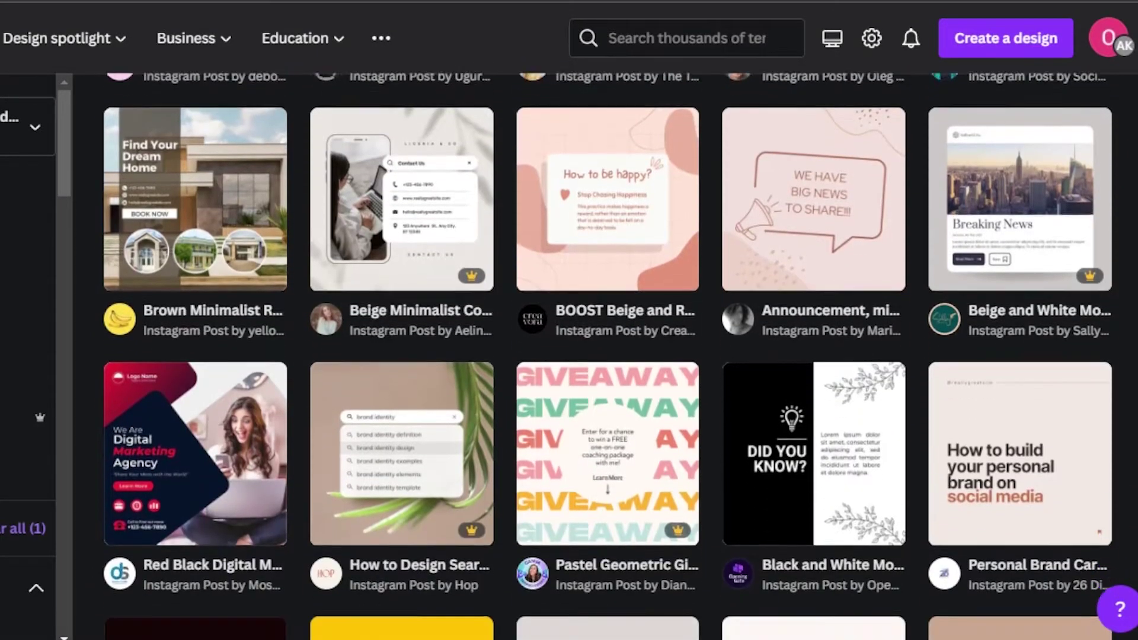
pyautogui.scroll(-5, 607, 355)
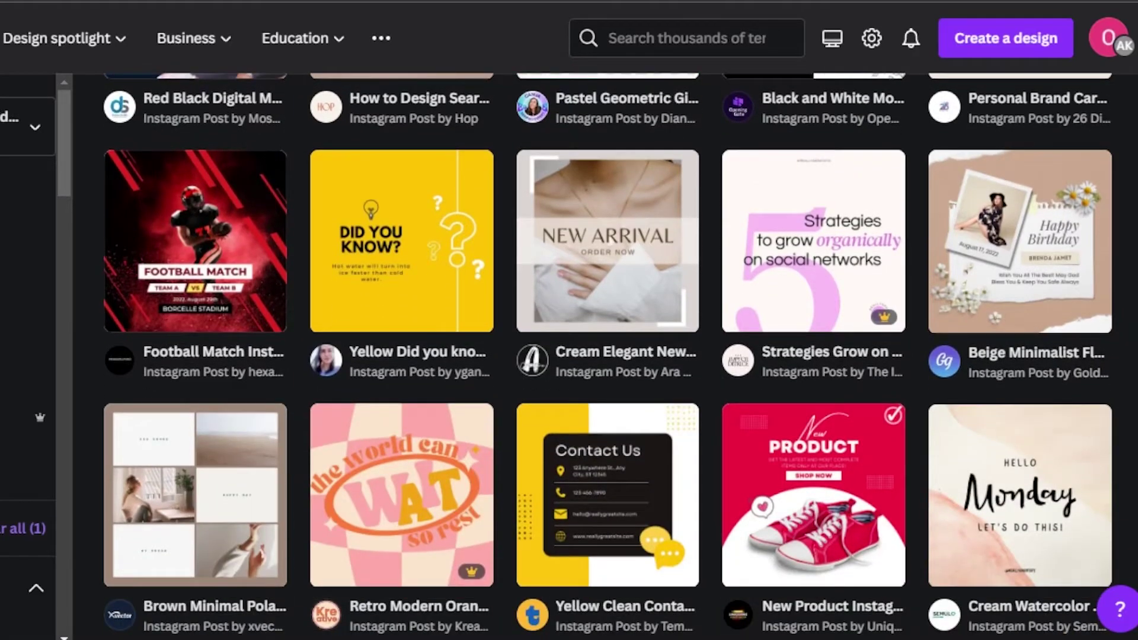
pyautogui.scroll(-11, 607, 356)
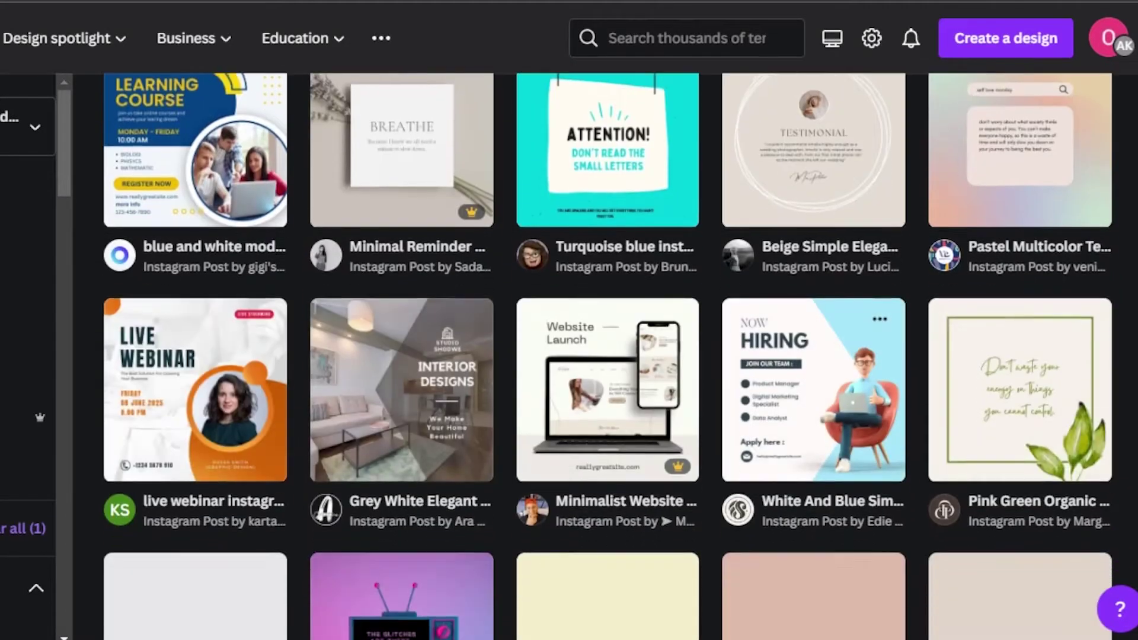
pyautogui.scroll(20, 607, 356)
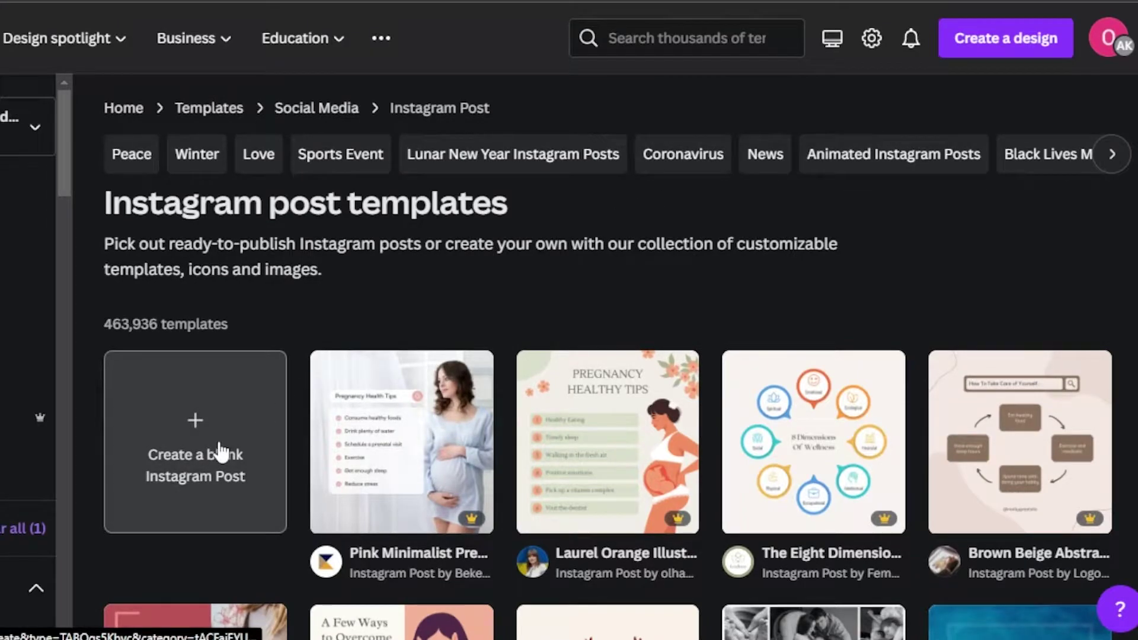
# Start a blank Instagram post and drag the uploaded portrait photo onto the page
pyautogui.click(195, 421)
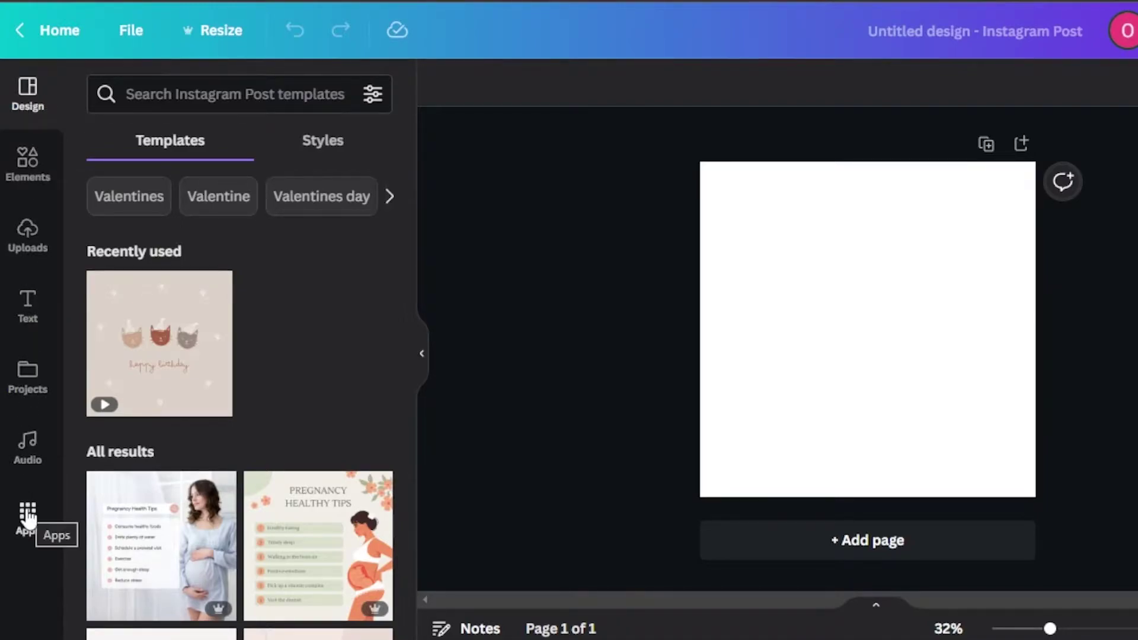
pyautogui.click(28, 234)
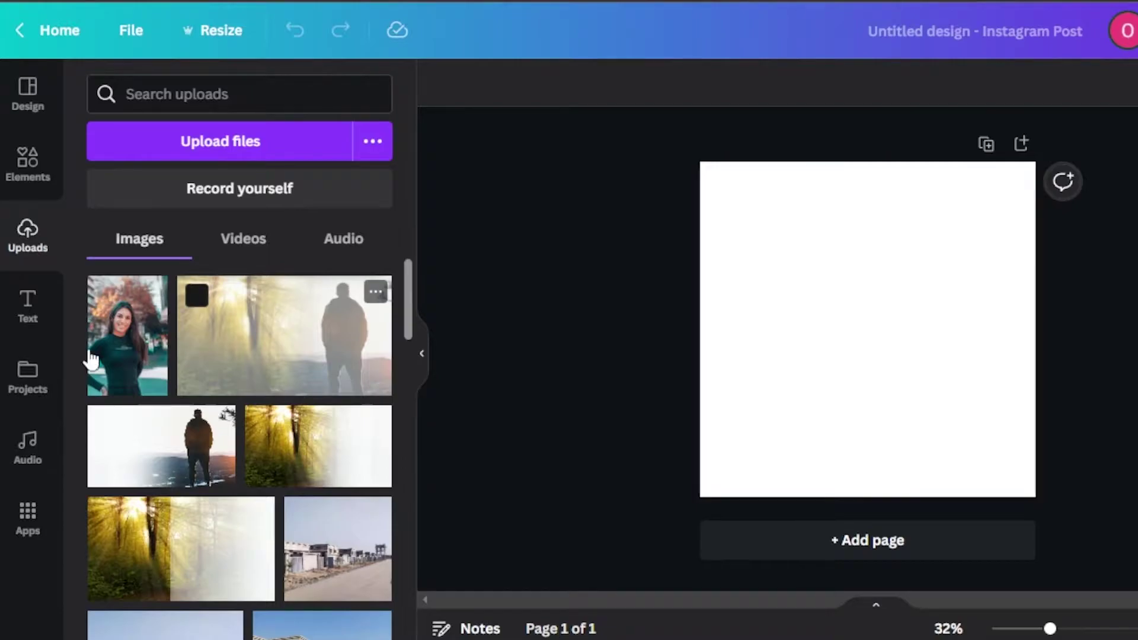
pyautogui.moveTo(129, 354); pyautogui.dragTo(828, 325)
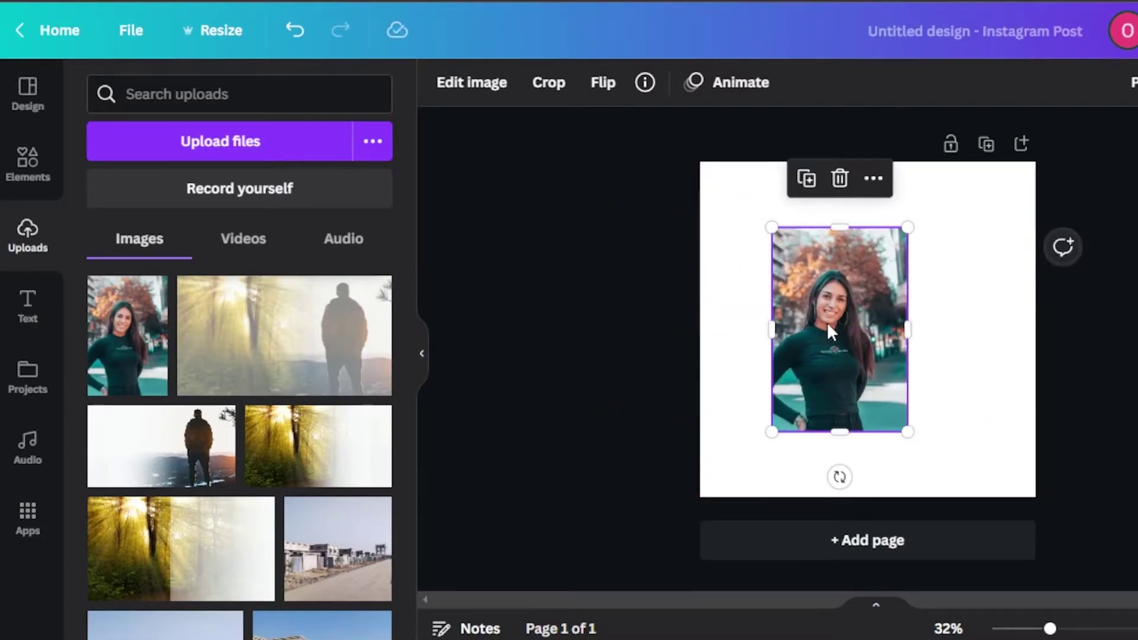
# Set the photo as the page background, then detach it again as a free image
pyautogui.rightClick(828, 326)
pyautogui.click(919, 578)
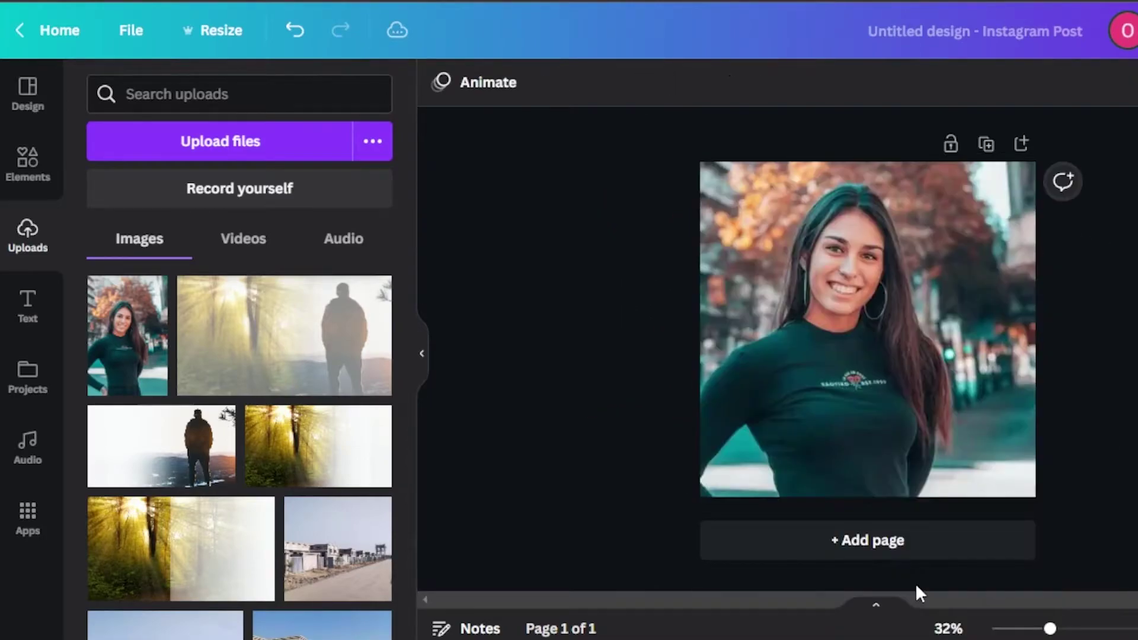
pyautogui.rightClick(911, 412)
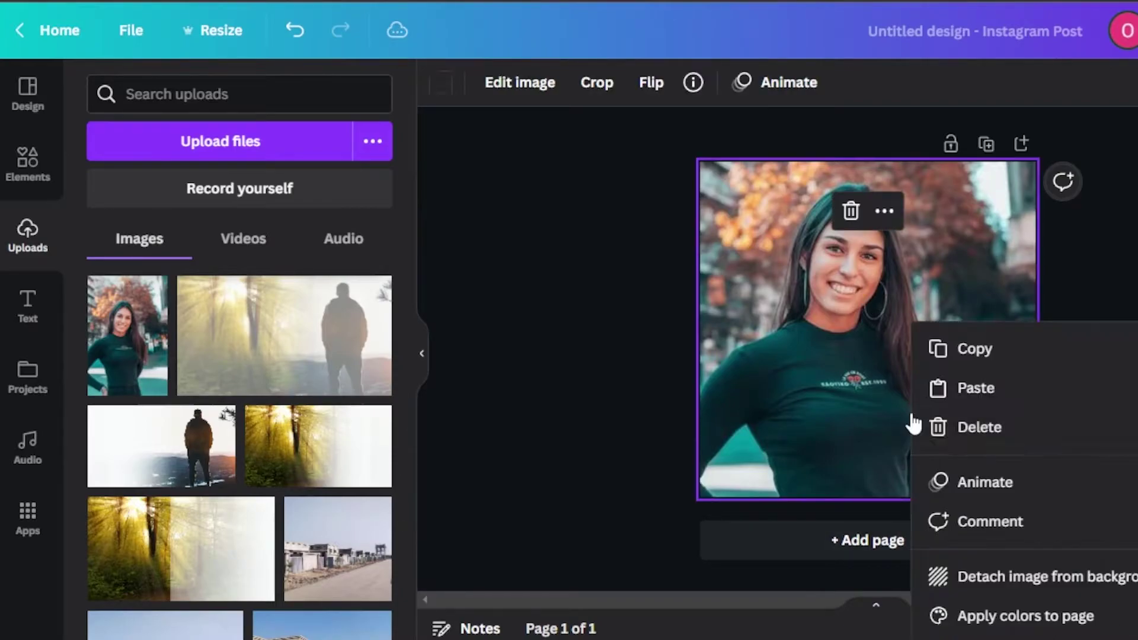
pyautogui.click(970, 574)
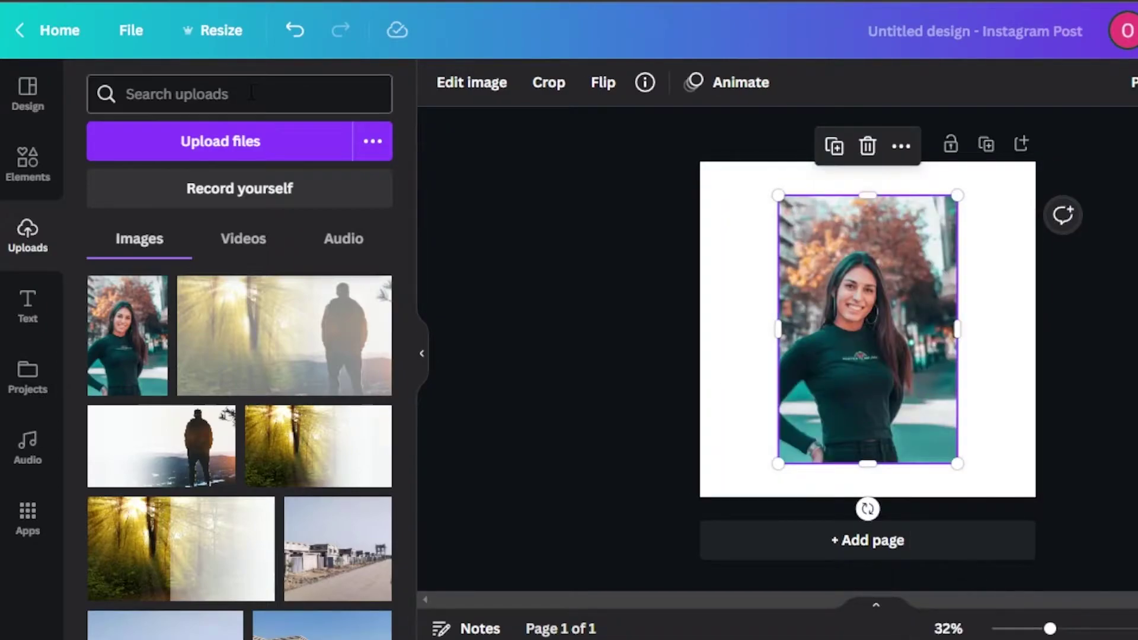
pyautogui.click(28, 160)
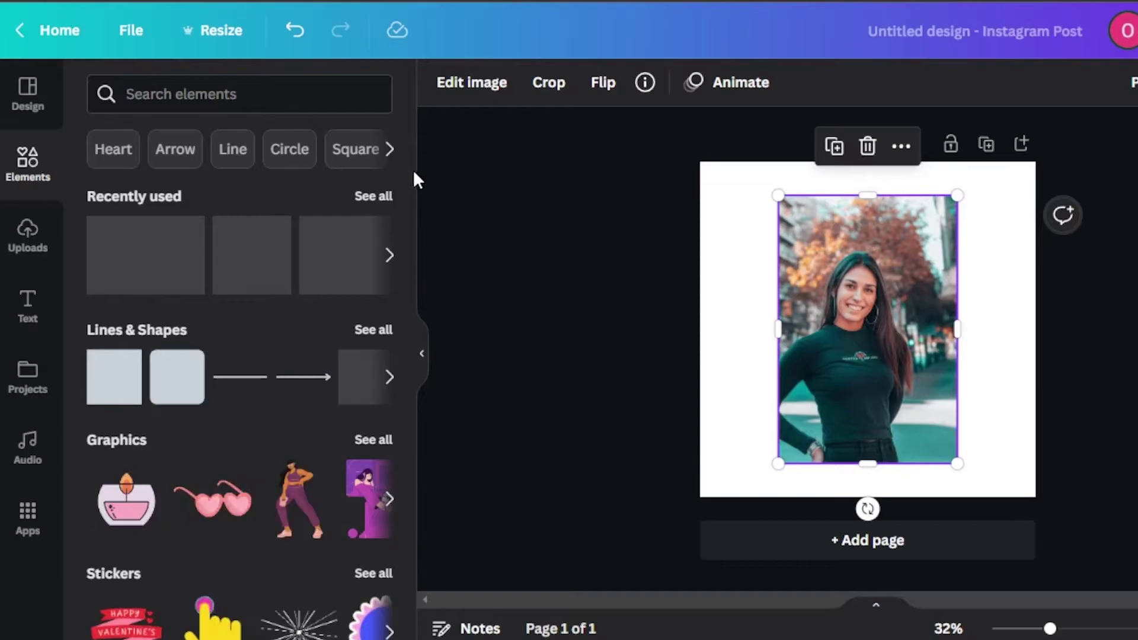
# Drop the brush-stroke frame from Elements > Frames onto the portrait photo
pyautogui.moveTo(407, 146); pyautogui.dragTo(399, 511)
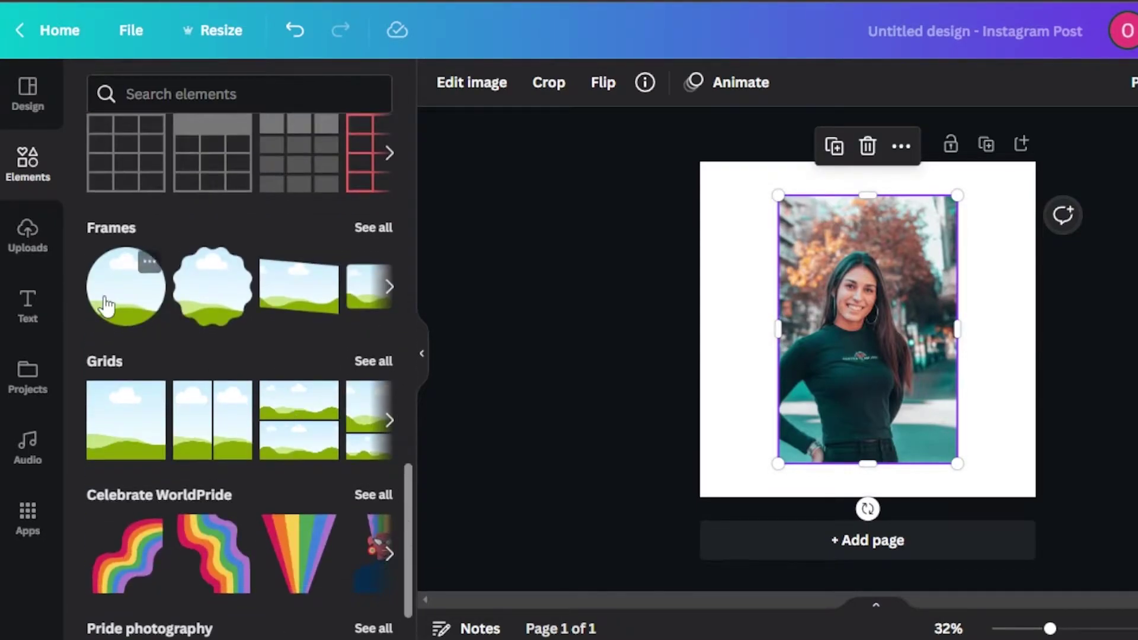
pyautogui.click(383, 229)
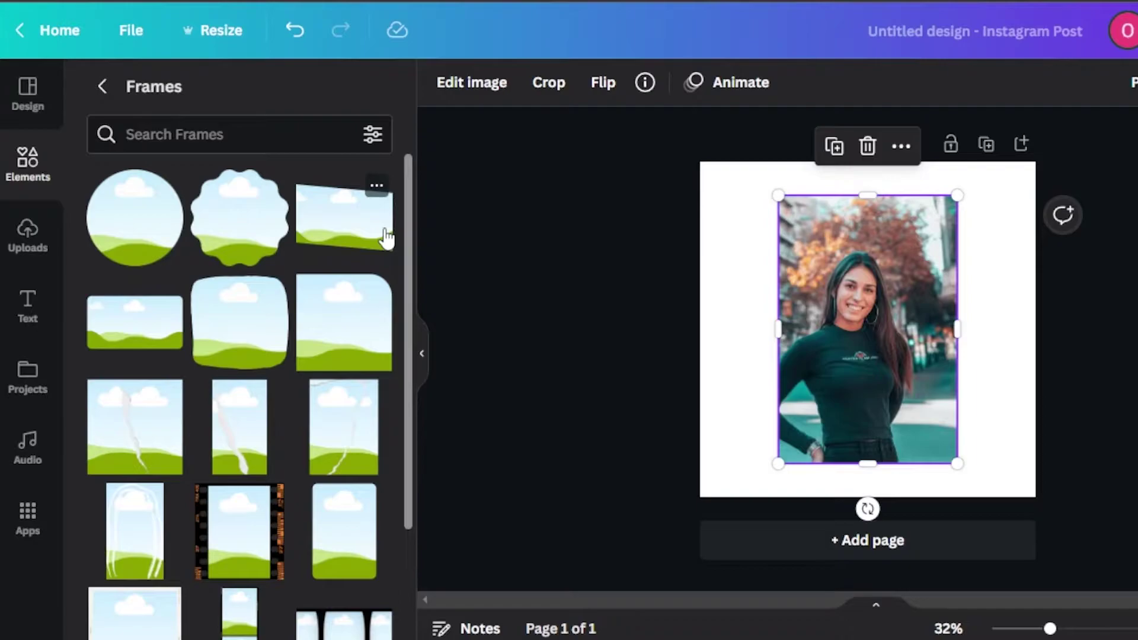
pyautogui.moveTo(407, 215); pyautogui.dragTo(406, 472)
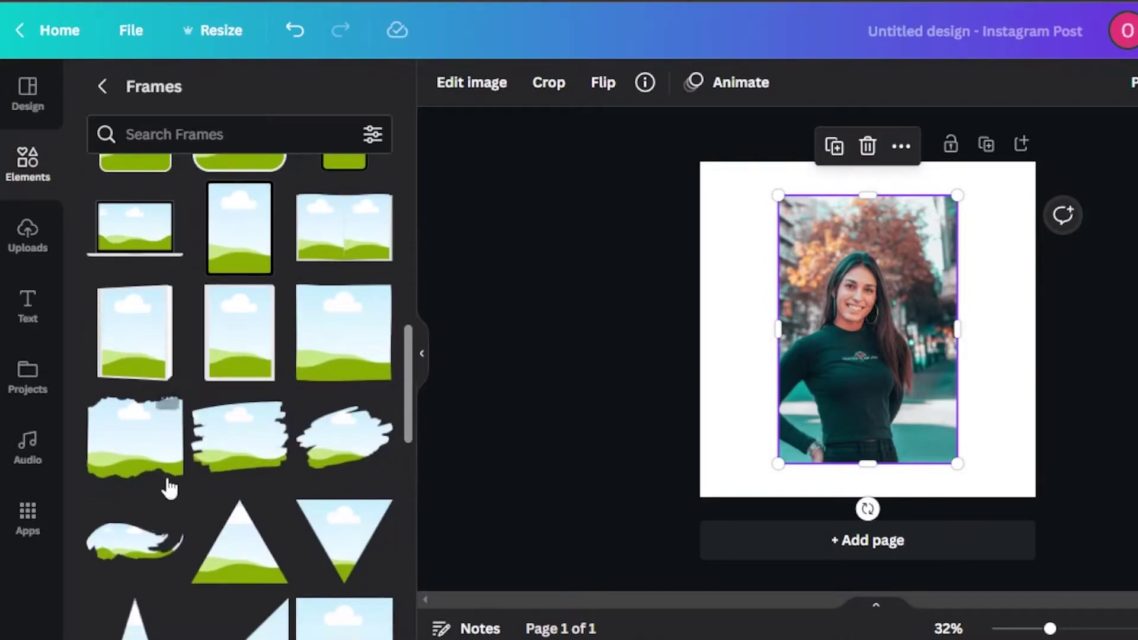
pyautogui.moveTo(222, 456)
pyautogui.mouseDown()
pyautogui.moveTo(248, 436)
pyautogui.moveTo(381, 431)
pyautogui.moveTo(846, 363)
pyautogui.moveTo(853, 307)
pyautogui.mouseUp()
# Move the photo aside and enlarge the brush-stroke frame to span the page width
pyautogui.click(917, 246)
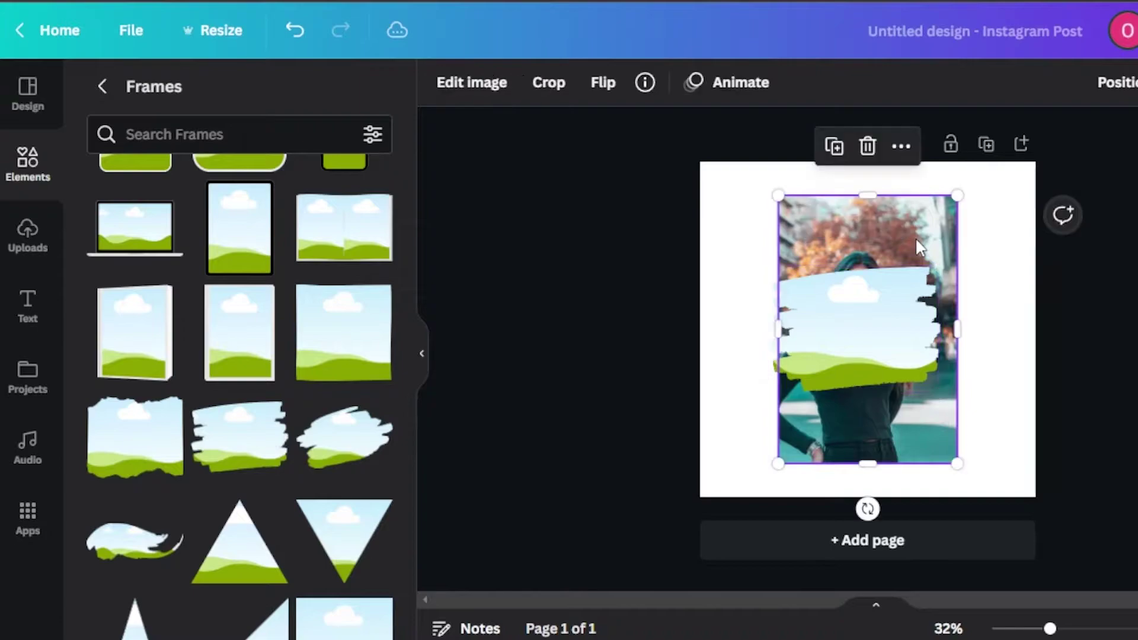
pyautogui.moveTo(917, 246); pyautogui.dragTo(1073, 196)
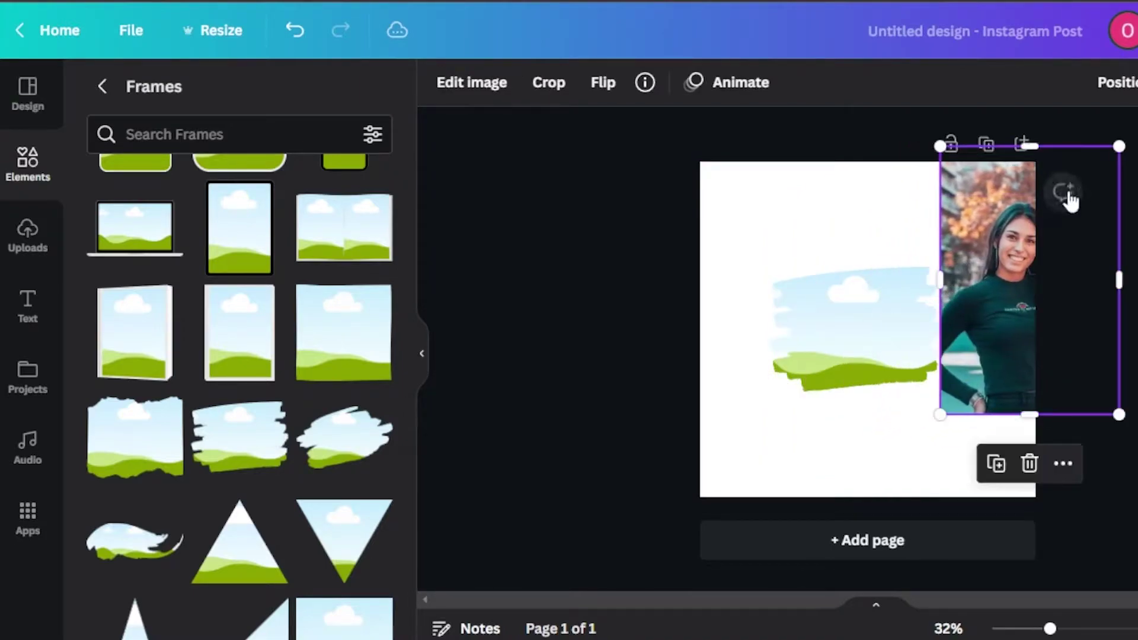
pyautogui.click(841, 332)
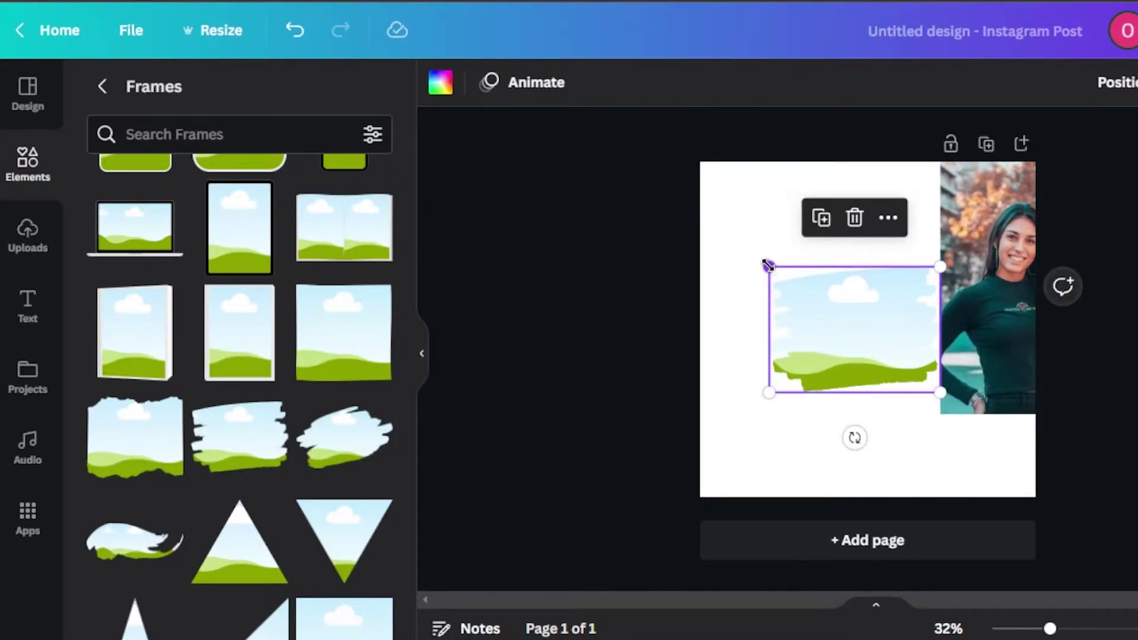
pyautogui.moveTo(769, 265); pyautogui.dragTo(597, 140)
pyautogui.moveTo(821, 315); pyautogui.dragTo(924, 386)
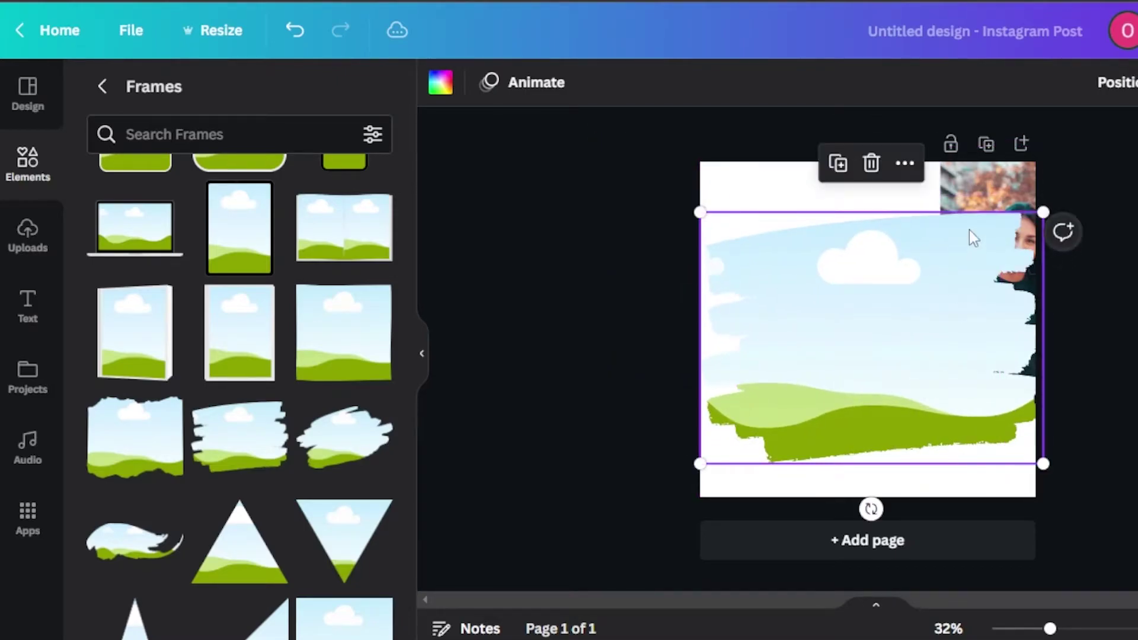
# Drag the portrait photo into the frame and adjust its position inside
pyautogui.click(993, 193)
pyautogui.moveTo(993, 193)
pyautogui.mouseDown()
pyautogui.moveTo(859, 279)
pyautogui.moveTo(871, 365)
pyautogui.mouseUp()
pyautogui.click(867, 300)
pyautogui.doubleClick(865, 295)
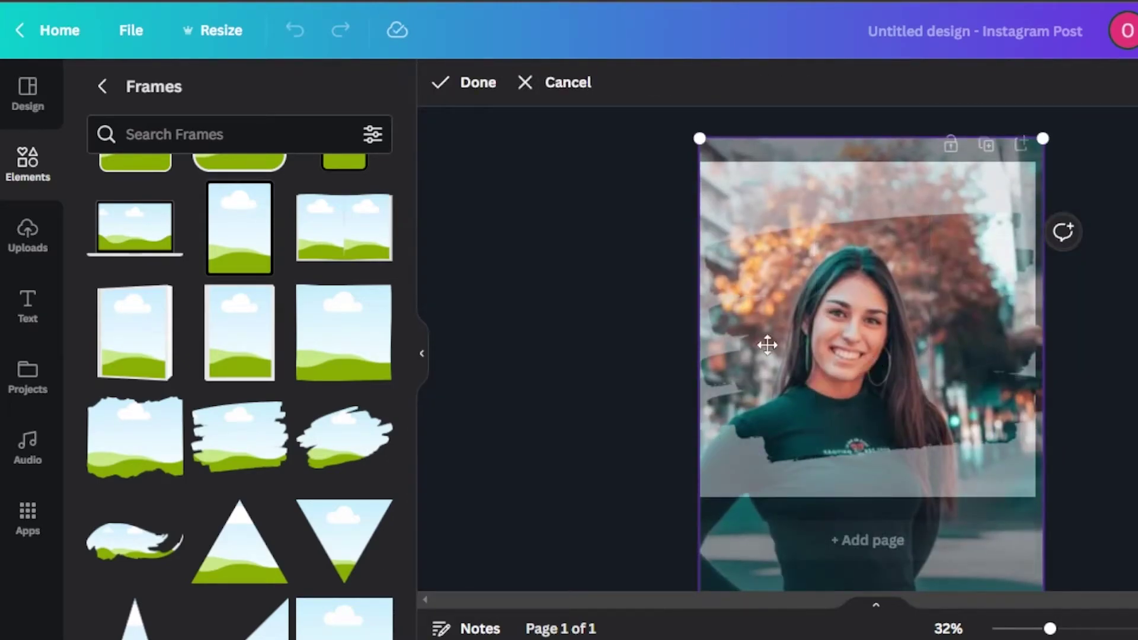
pyautogui.click(471, 329)
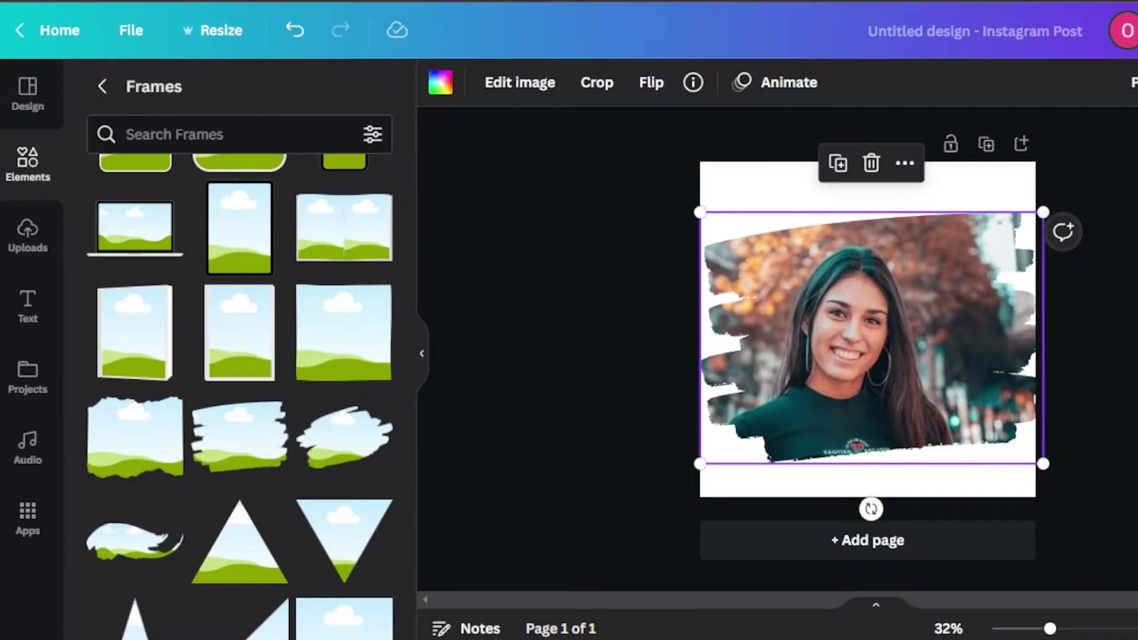
pyautogui.press('Escape')
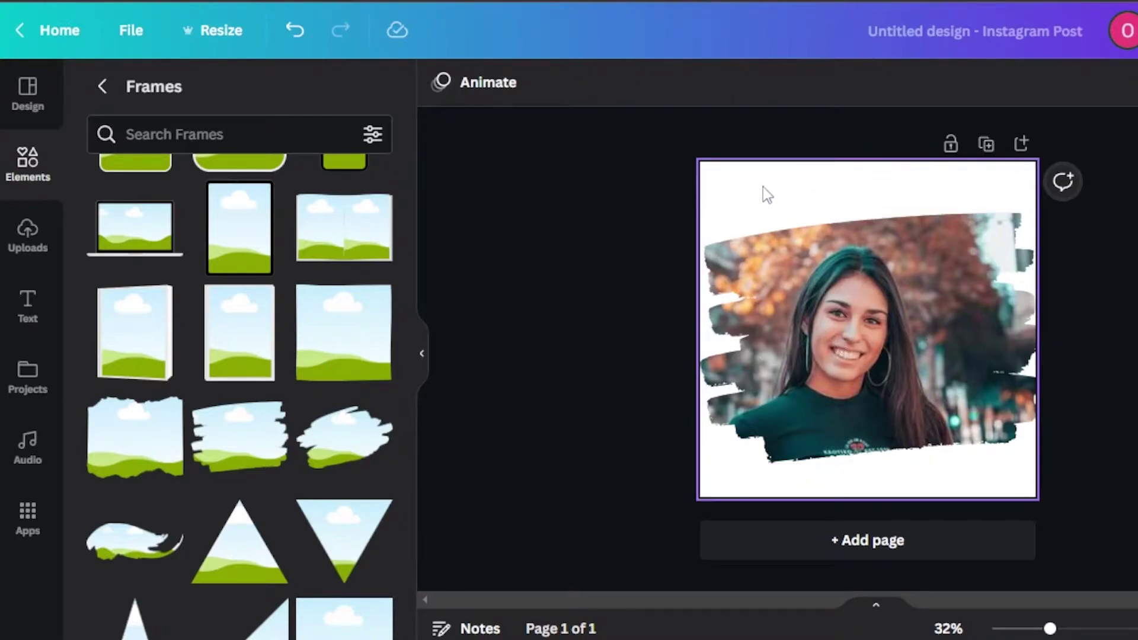
# Set the page background to the peach swatch under Photo Colors
pyautogui.click(763, 184)
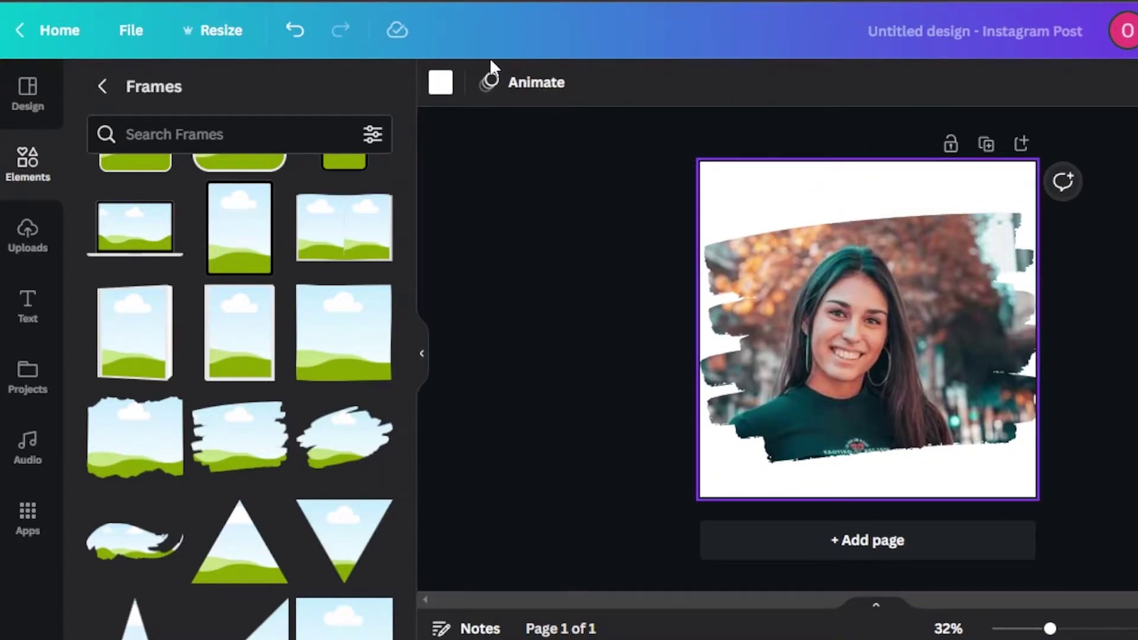
pyautogui.click(444, 86)
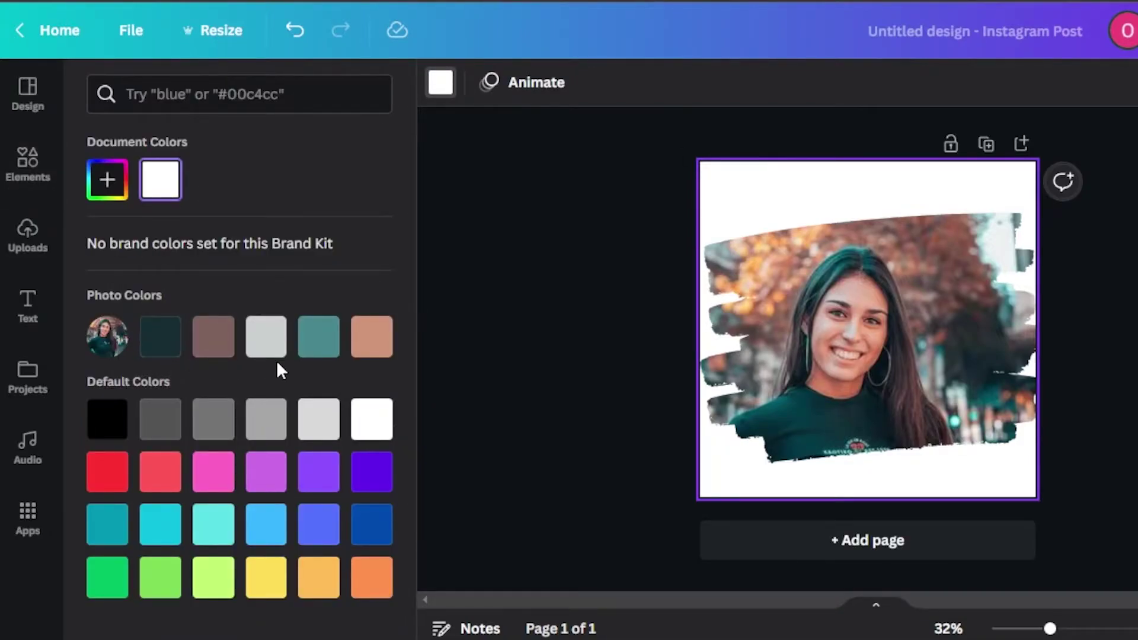
pyautogui.click(376, 343)
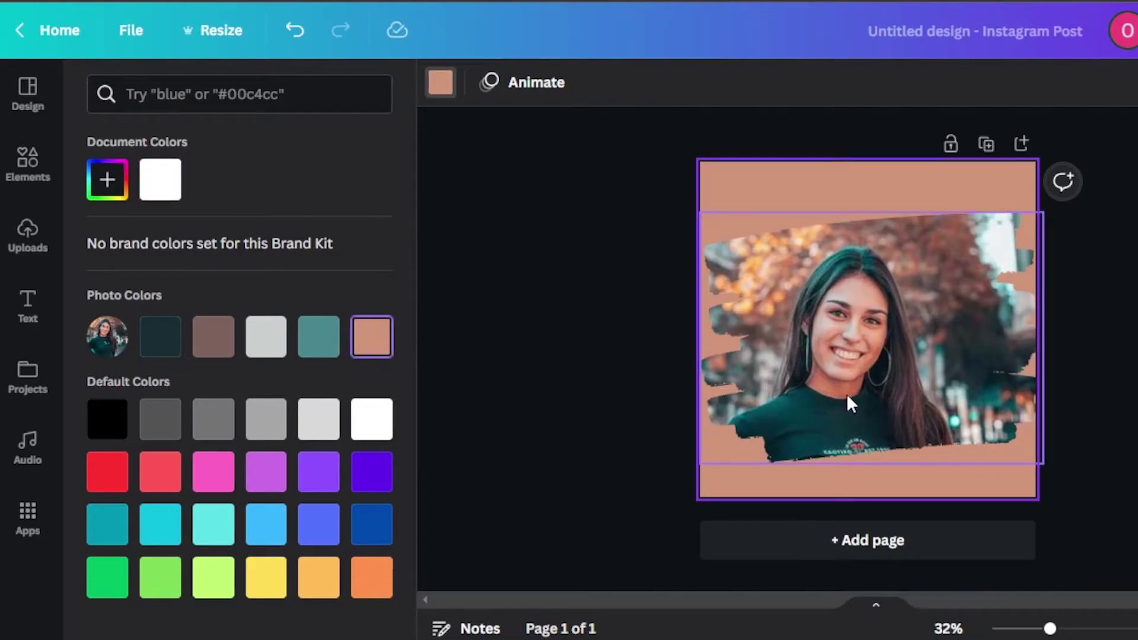
pyautogui.click(27, 161)
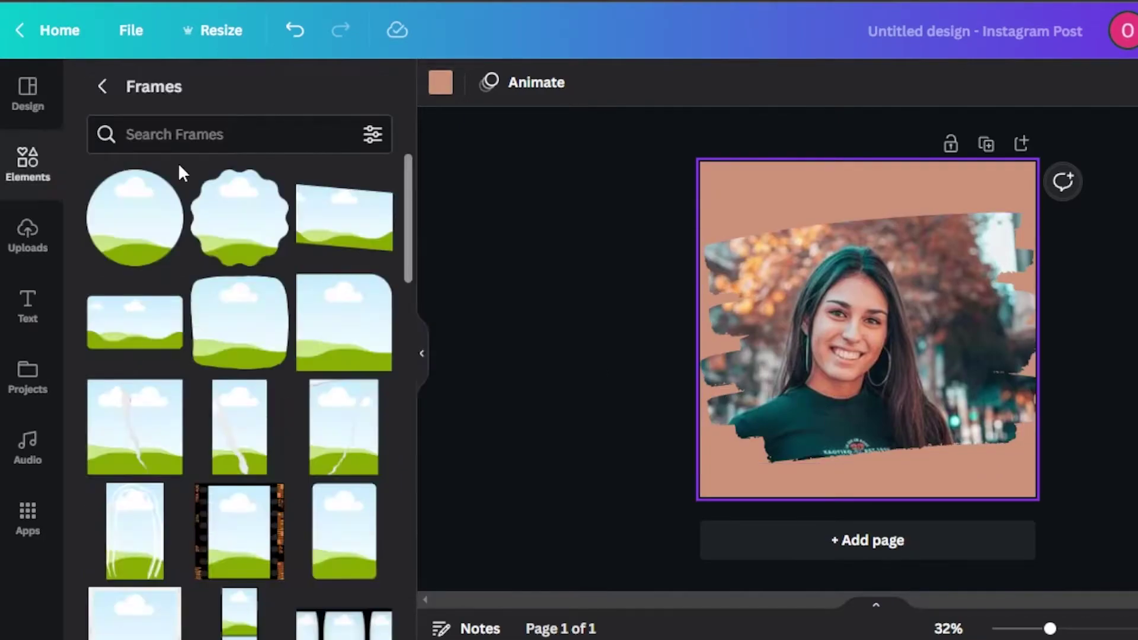
# Open the Sketchy Flowers collection from the full Graphics list in Elements
pyautogui.click(27, 172)
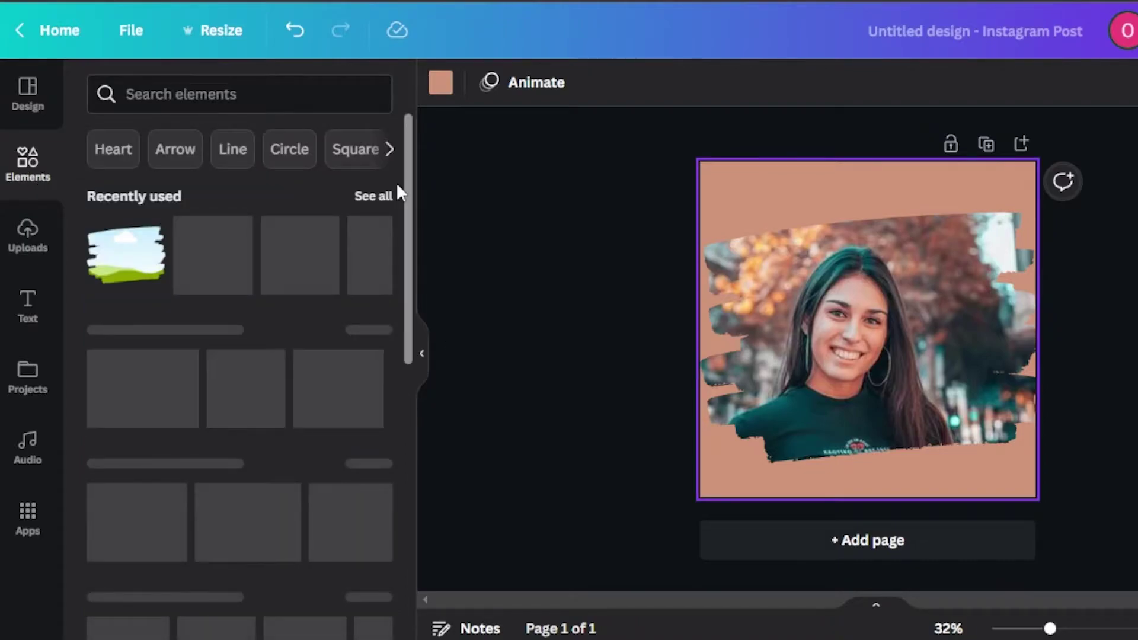
pyautogui.moveTo(406, 164); pyautogui.dragTo(407, 215)
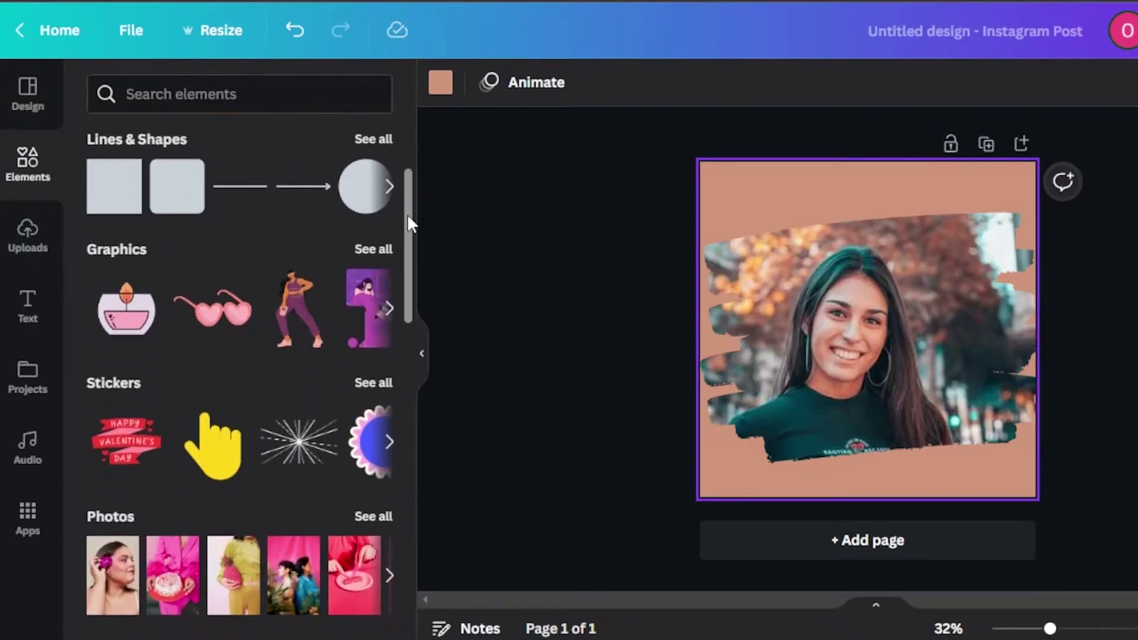
pyautogui.click(377, 250)
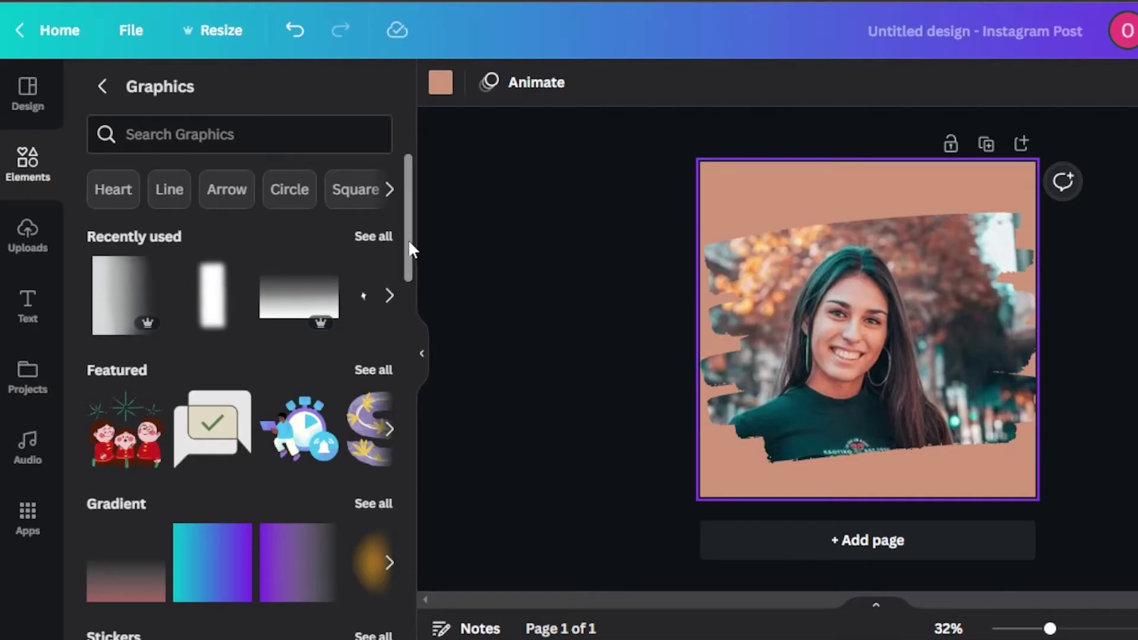
pyautogui.scroll(-6, 403, 283)
pyautogui.moveTo(402, 333); pyautogui.dragTo(401, 357)
pyautogui.moveTo(410, 316); pyautogui.dragTo(408, 379)
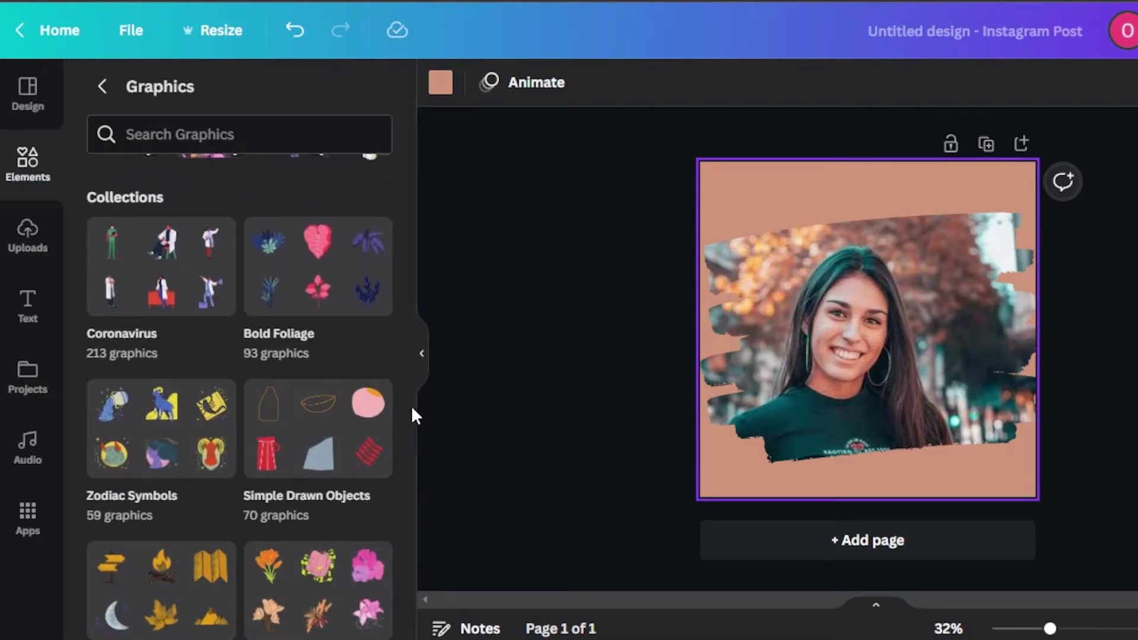
pyautogui.moveTo(409, 415); pyautogui.dragTo(406, 441)
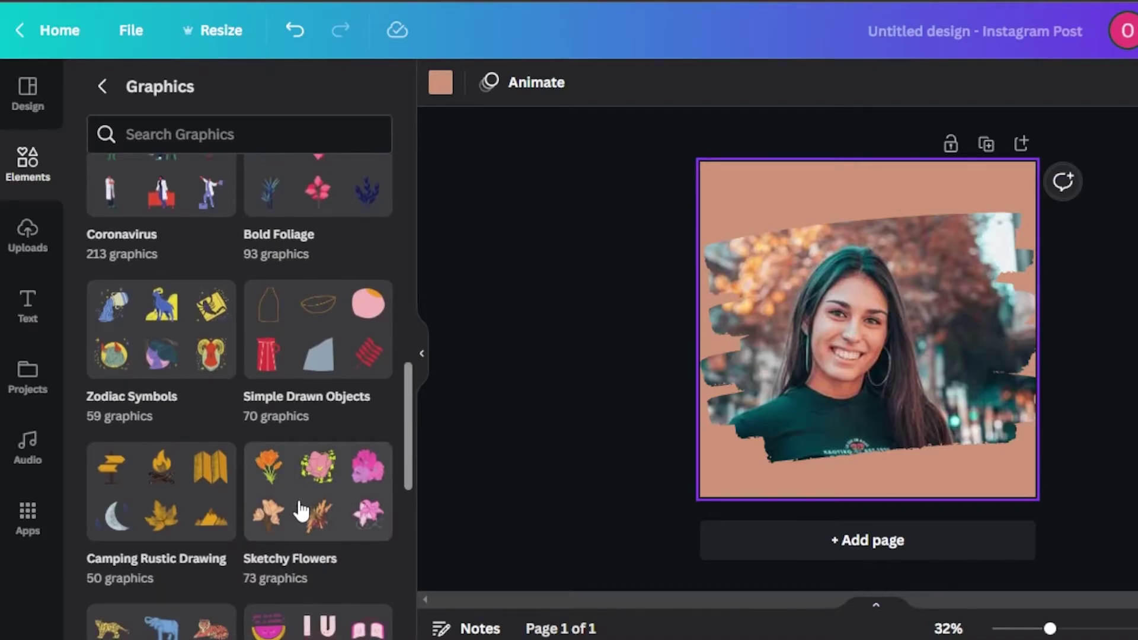
pyautogui.click(302, 510)
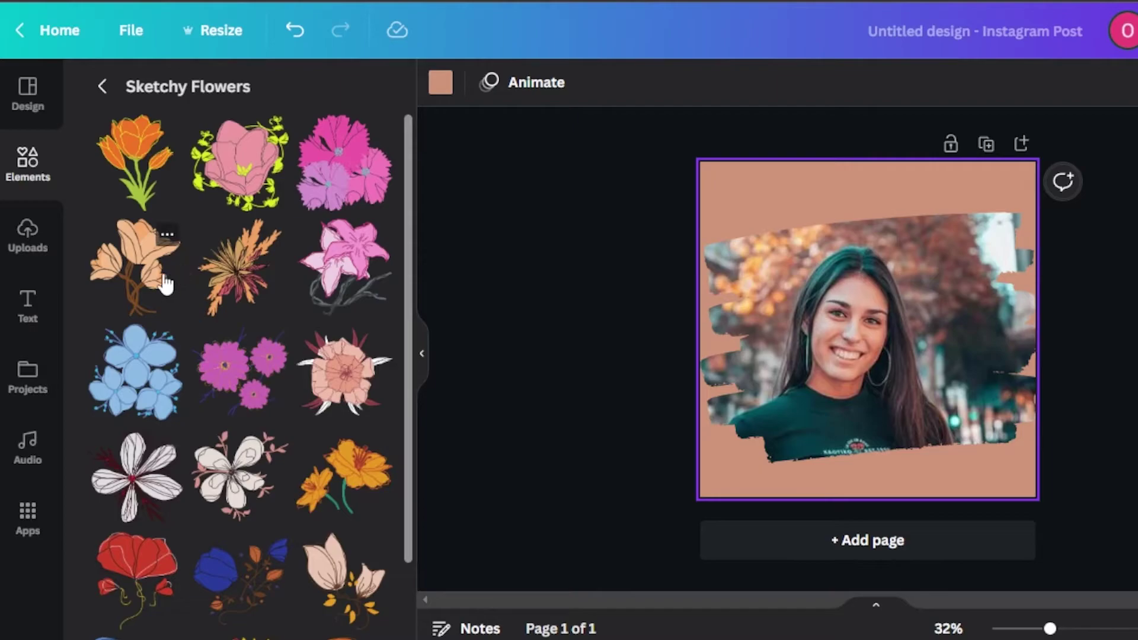
pyautogui.click(254, 272)
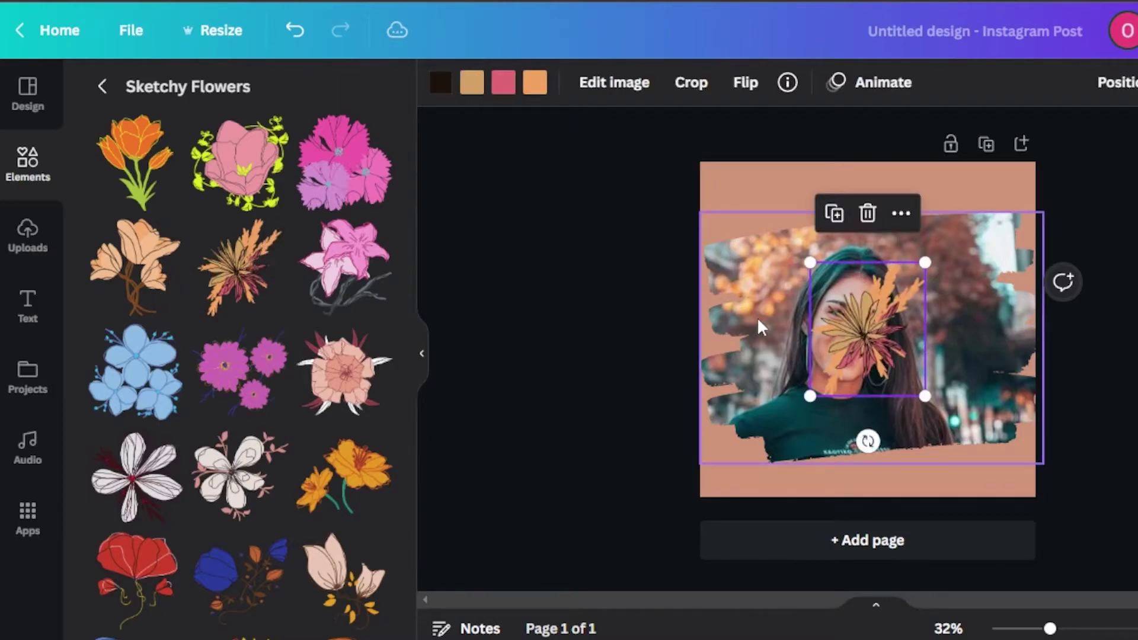
pyautogui.moveTo(868, 336)
pyautogui.mouseDown()
pyautogui.moveTo(1036, 506)
pyautogui.moveTo(1000, 456)
pyautogui.mouseUp()
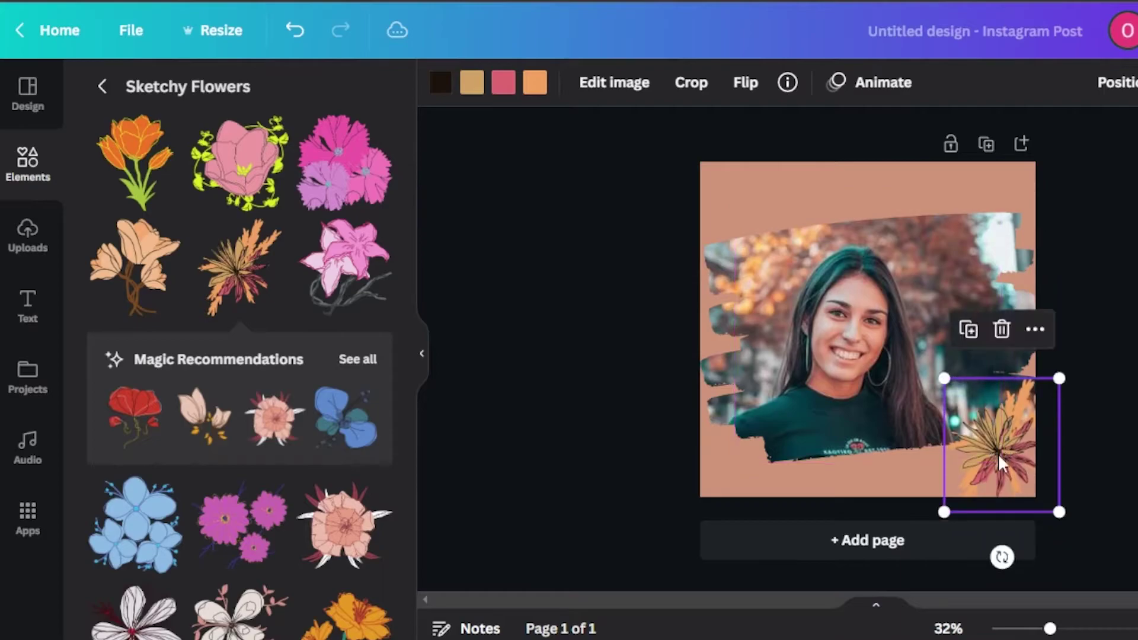
pyautogui.click(1133, 510)
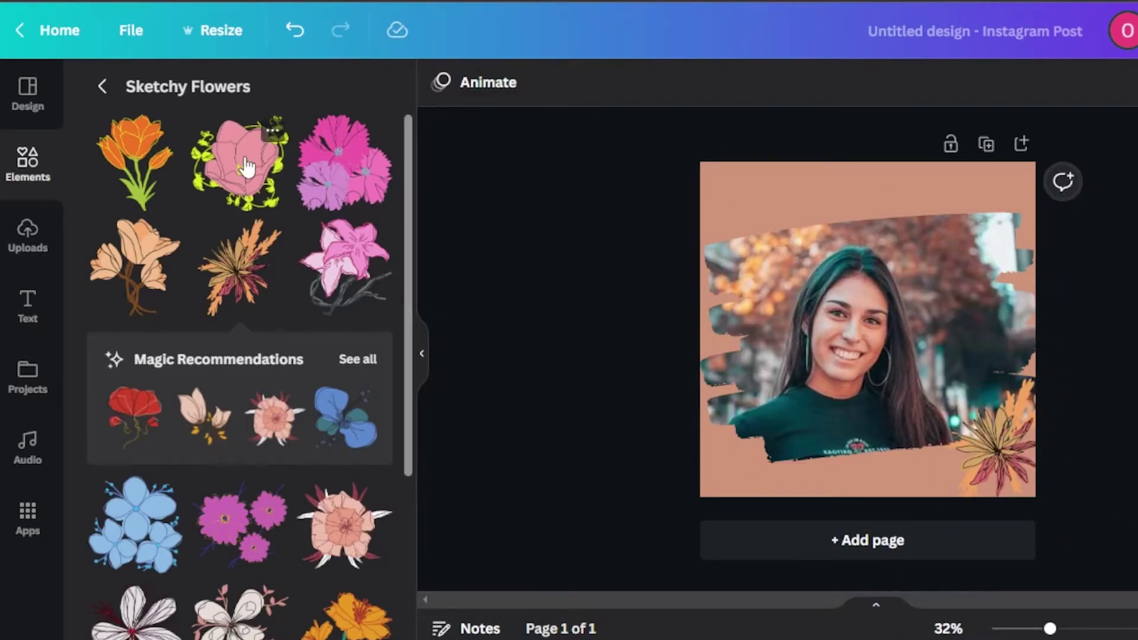
pyautogui.click(1004, 436)
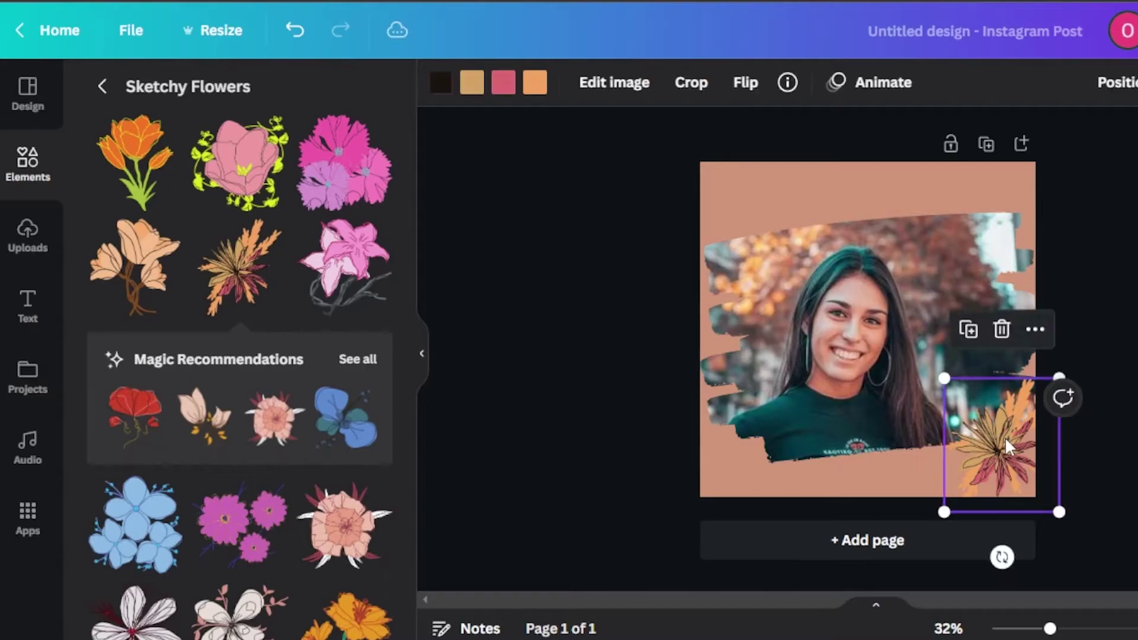
pyautogui.click(1002, 329)
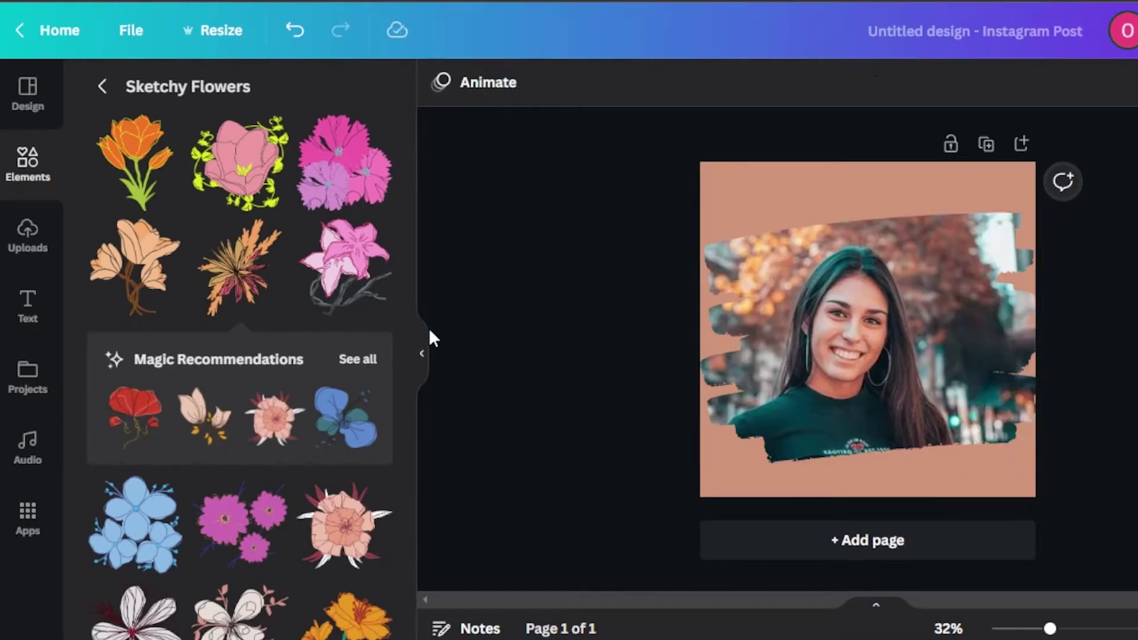
# Search Elements for 'white circle' and filter the results to Graphics
pyautogui.click(26, 169)
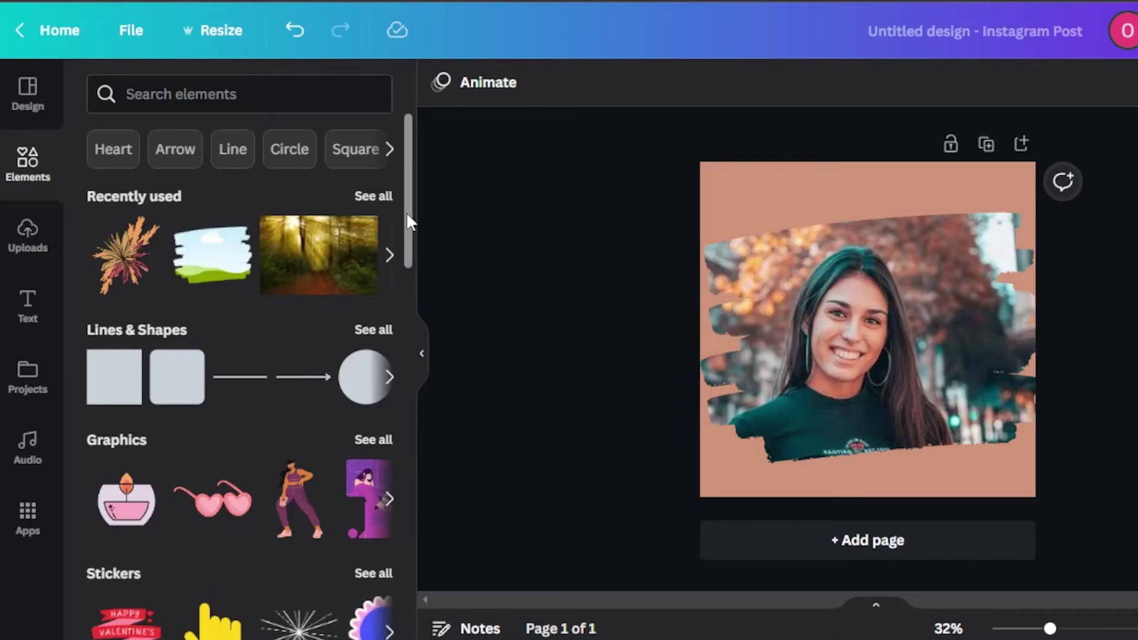
pyautogui.scroll(-4, 401, 322)
pyautogui.scroll(-8, 403, 332)
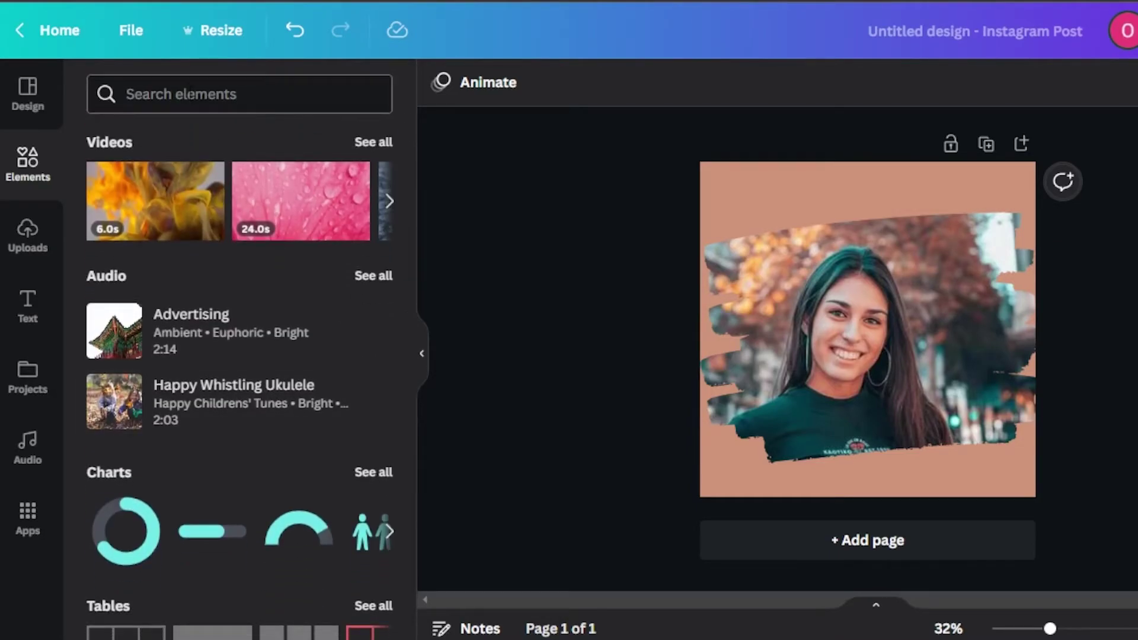
pyautogui.click(181, 89)
pyautogui.write('w')
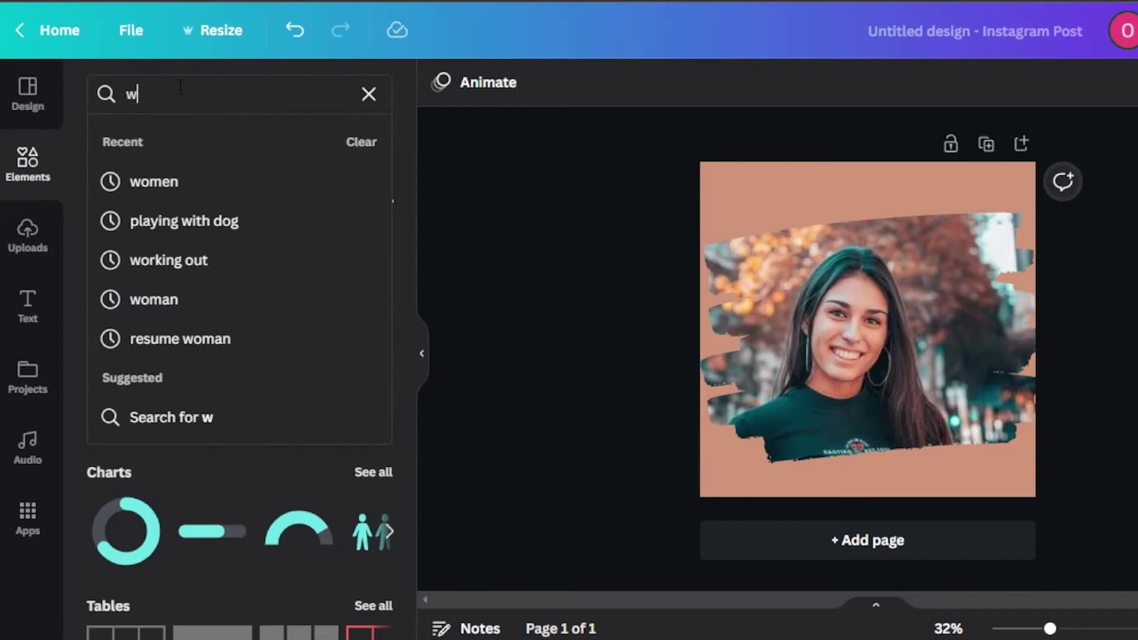
pyautogui.press('BackSpace')
pyautogui.write('white circle')
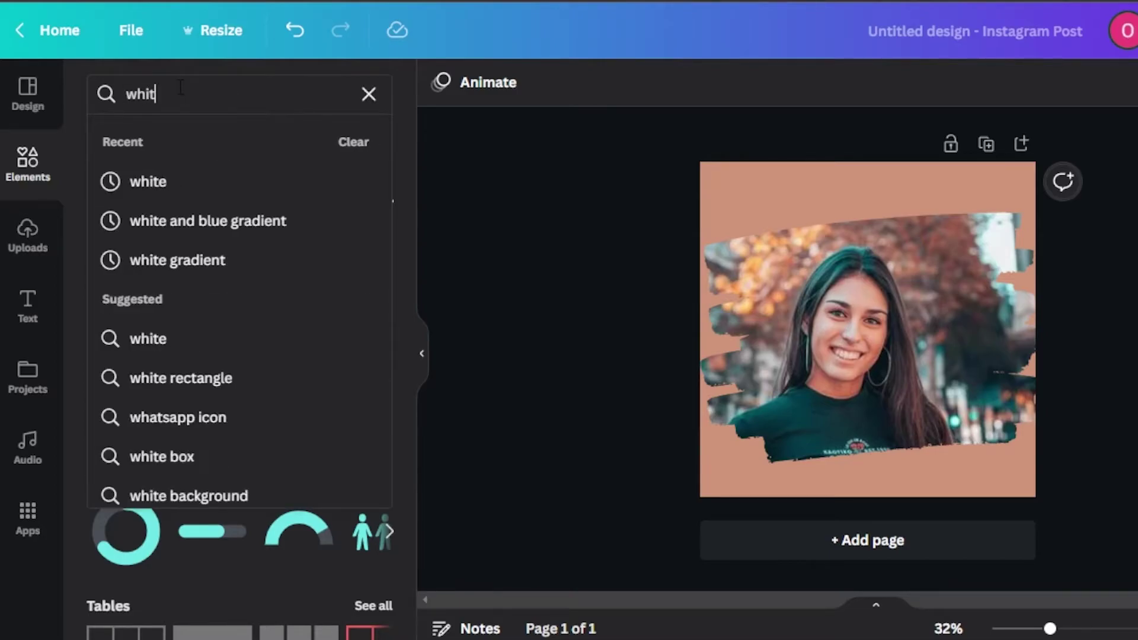
pyautogui.press('Return')
pyautogui.click(172, 149)
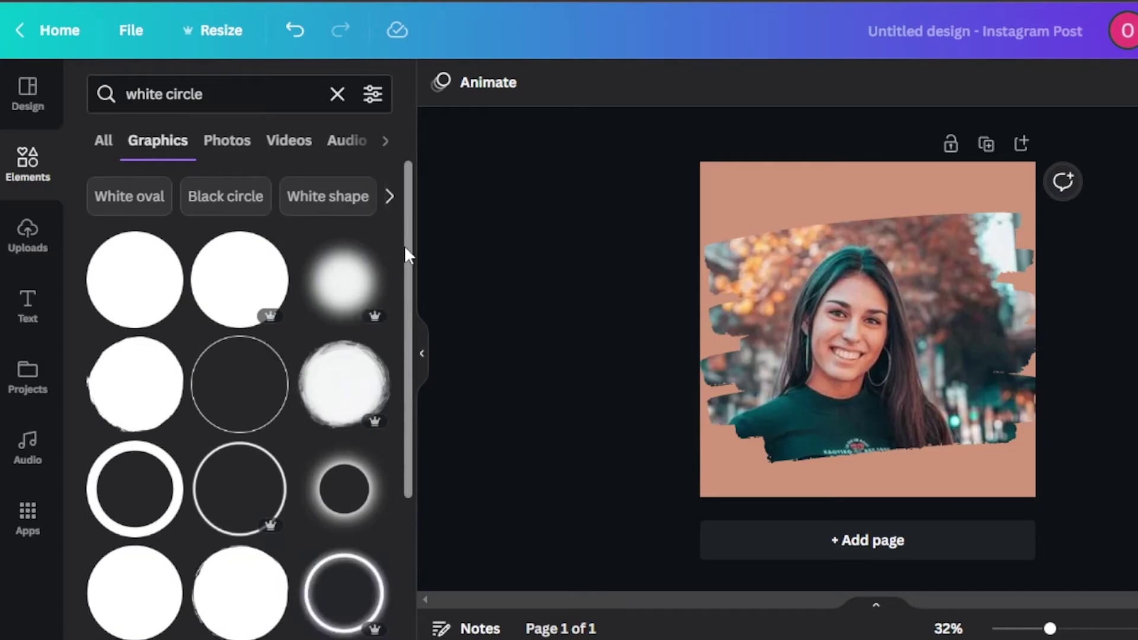
pyautogui.moveTo(406, 254); pyautogui.dragTo(411, 437)
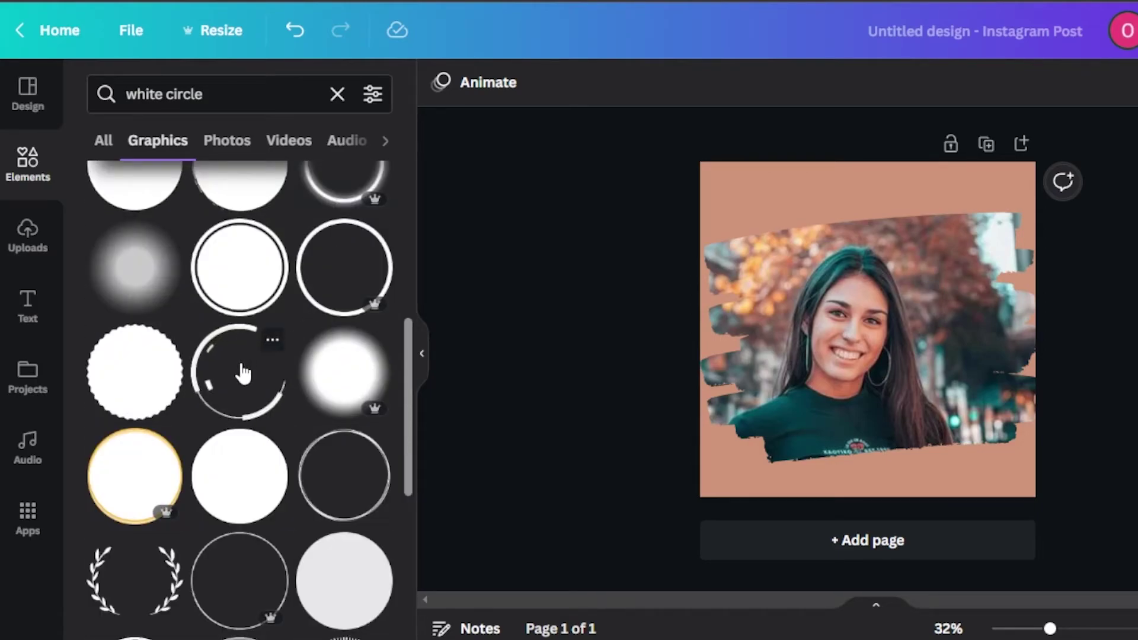
pyautogui.moveTo(417, 376); pyautogui.dragTo(415, 457)
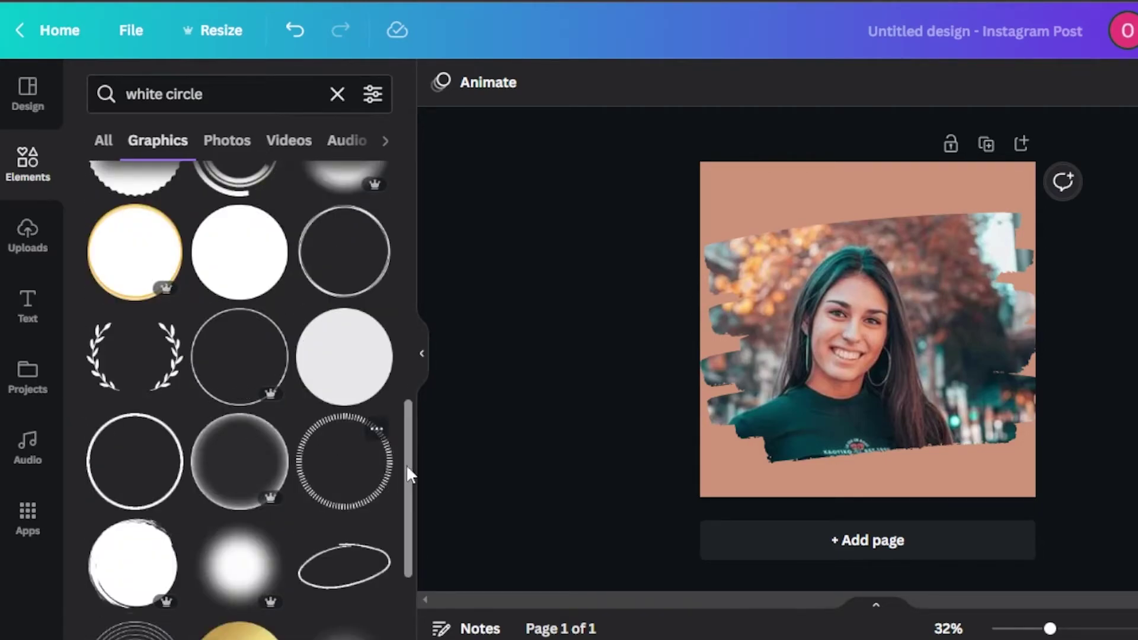
pyautogui.scroll(-2, 406, 464)
# Add the scribbled ellipse graphic, move it toward the page top, and view all Magic Recommendations
pyautogui.click(343, 480)
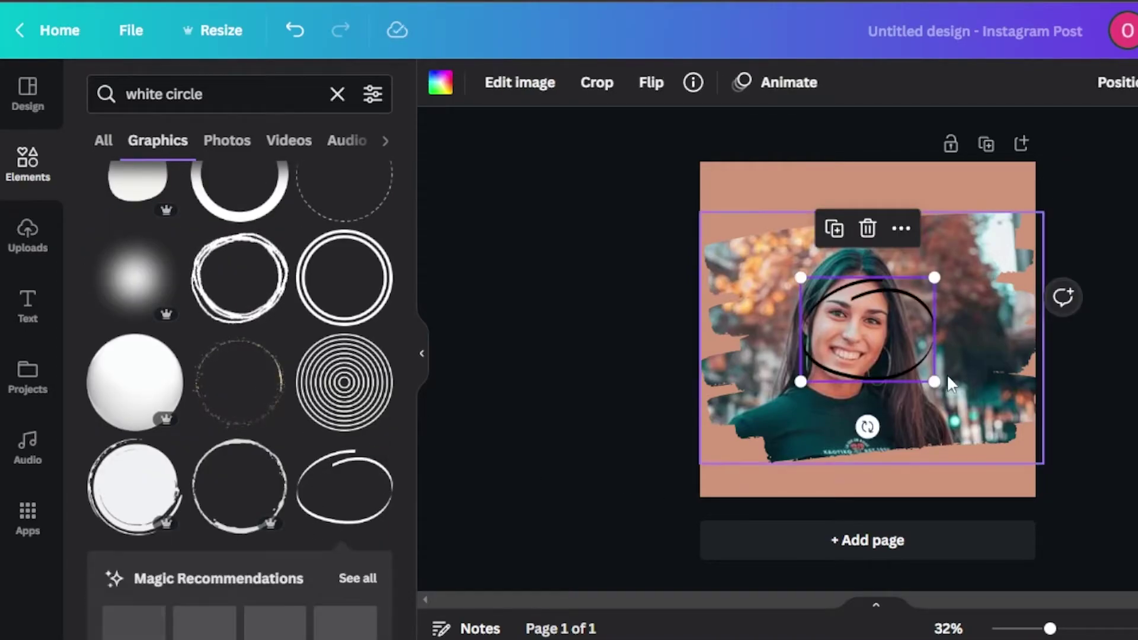
pyautogui.moveTo(880, 328)
pyautogui.mouseDown()
pyautogui.moveTo(912, 276)
pyautogui.moveTo(927, 208)
pyautogui.mouseUp()
pyautogui.scroll(-3, 409, 484)
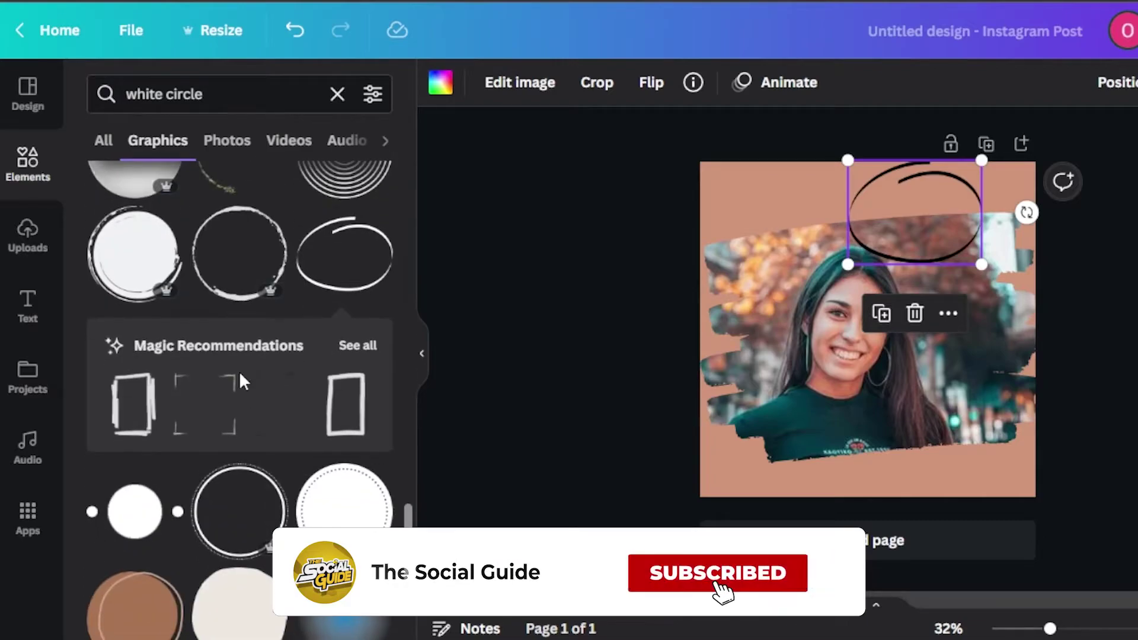
pyautogui.click(358, 350)
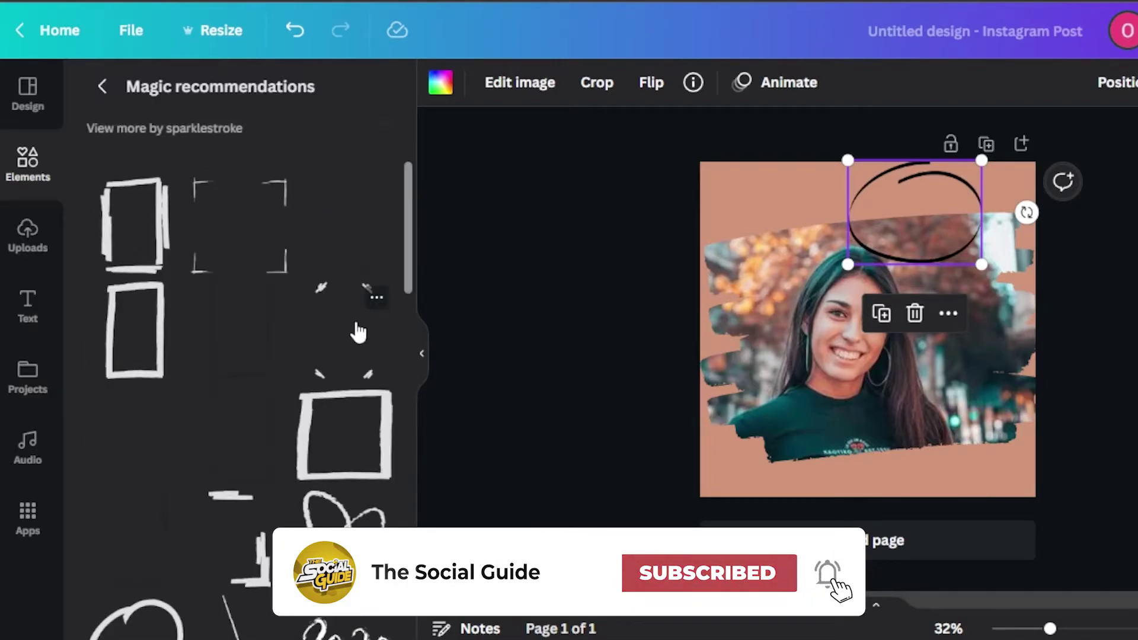
pyautogui.moveTo(404, 198); pyautogui.dragTo(404, 224)
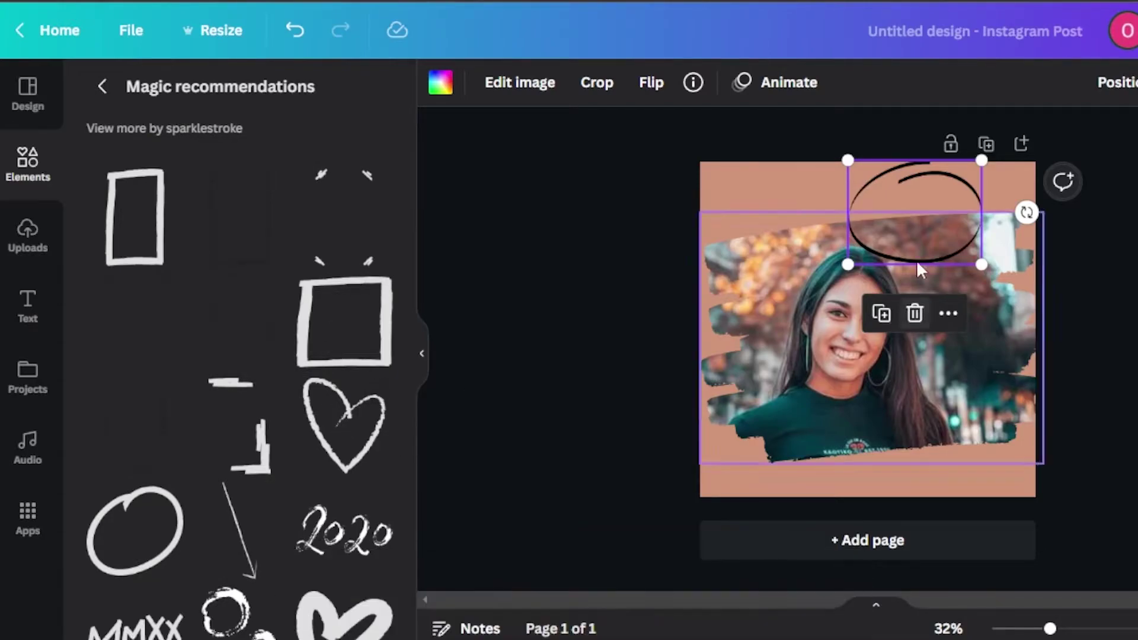
# Delete the circle scribble and place a shrunken heart scribble at the photo's bottom-right
pyautogui.click(915, 315)
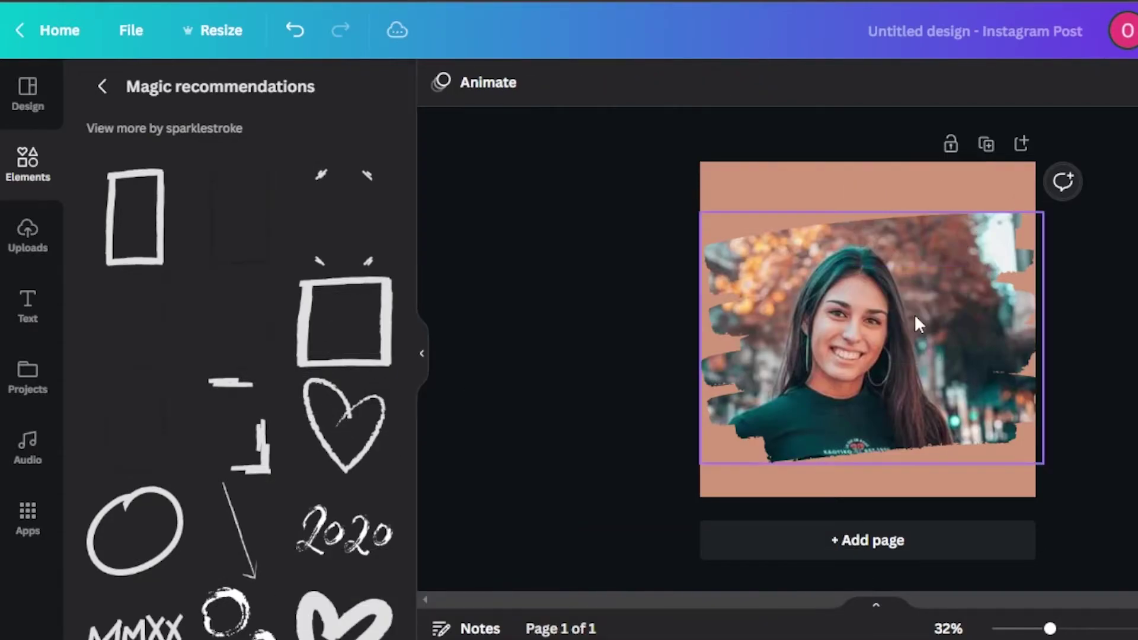
pyautogui.click(339, 409)
pyautogui.moveTo(808, 258); pyautogui.dragTo(855, 315)
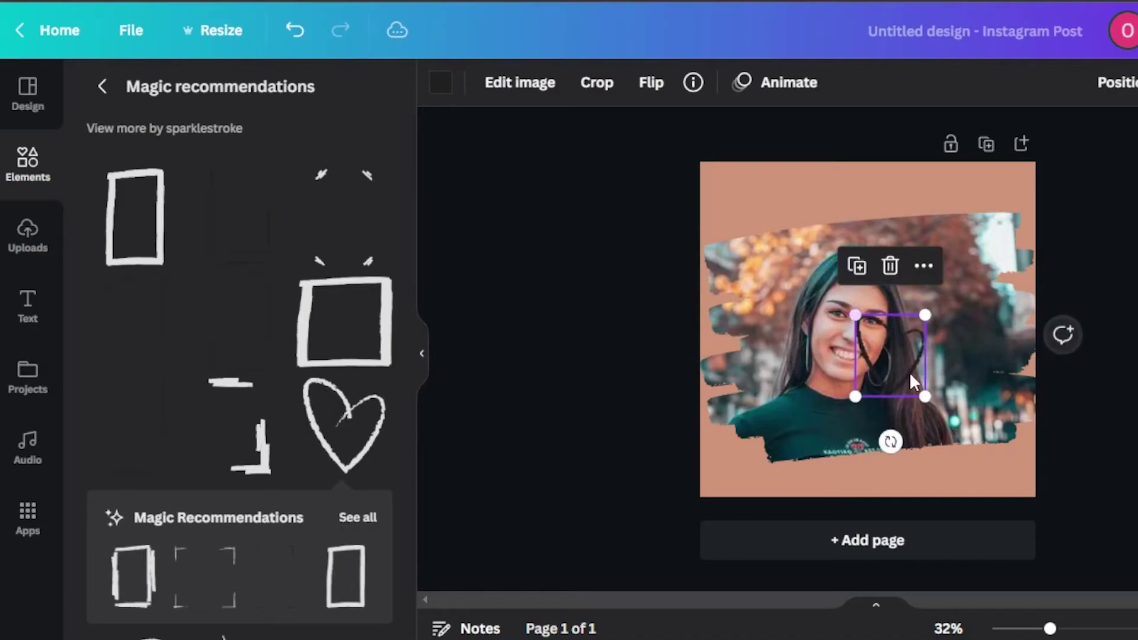
pyautogui.moveTo(899, 368); pyautogui.dragTo(980, 464)
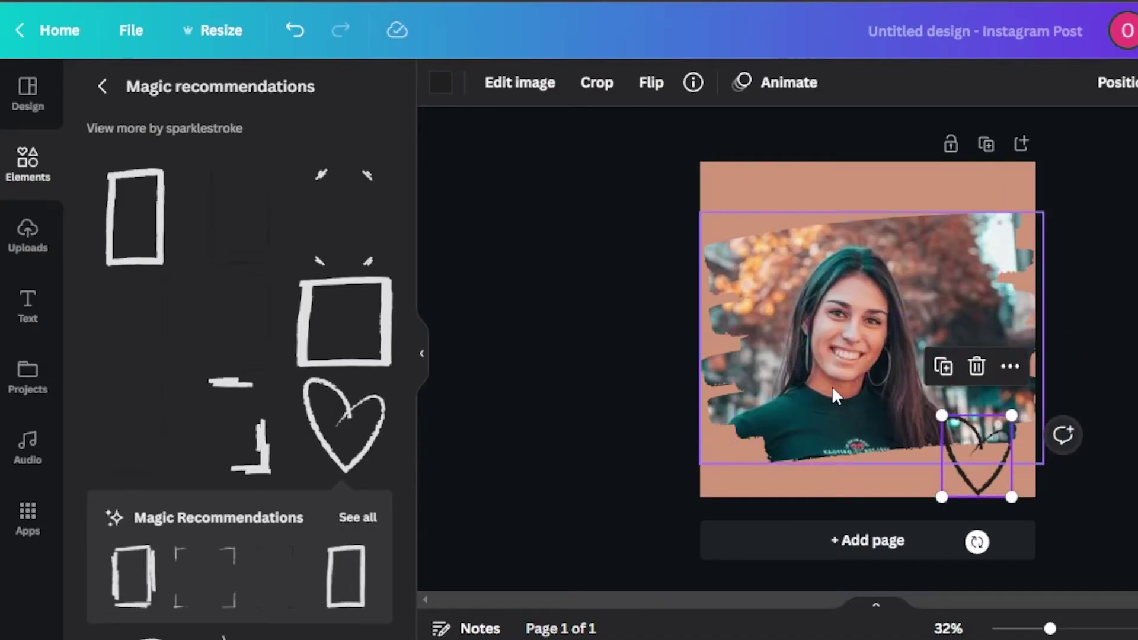
# Raise the photo slightly and fine-tune the heart's size and position
pyautogui.moveTo(831, 386); pyautogui.dragTo(833, 362)
pyautogui.click(976, 460)
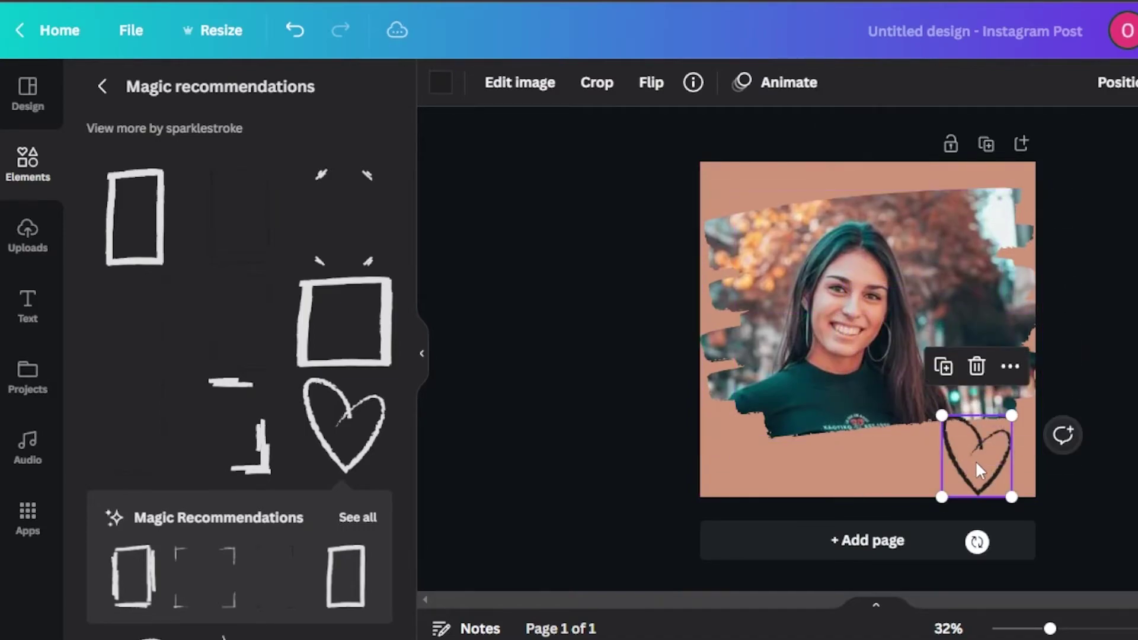
pyautogui.moveTo(975, 460); pyautogui.dragTo(975, 441)
pyautogui.moveTo(946, 399); pyautogui.dragTo(947, 403)
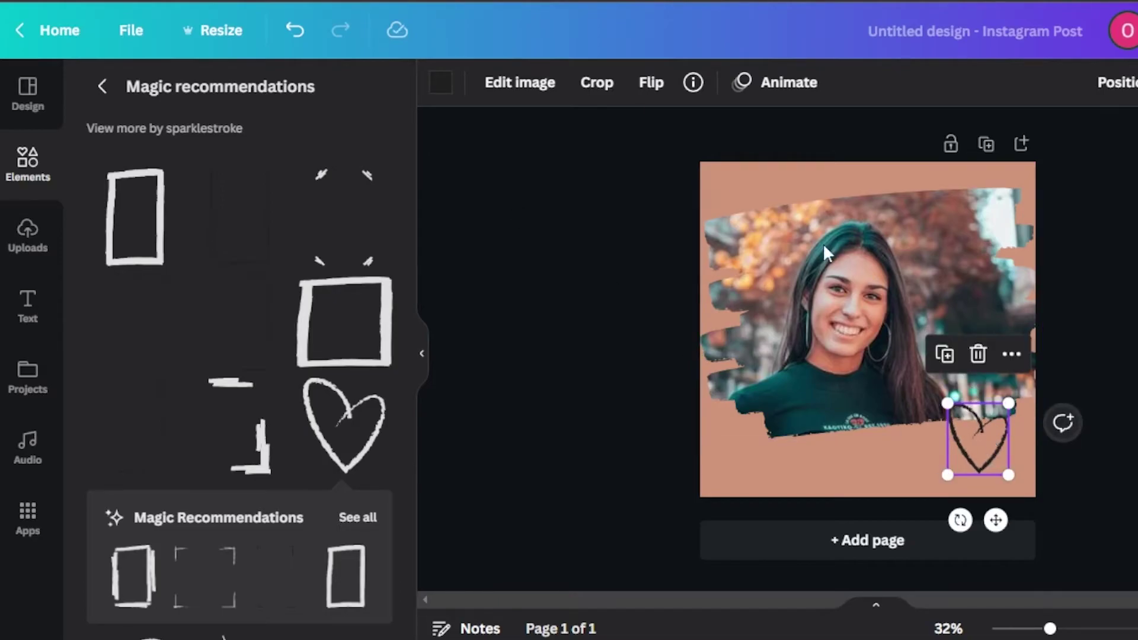
pyautogui.click(441, 84)
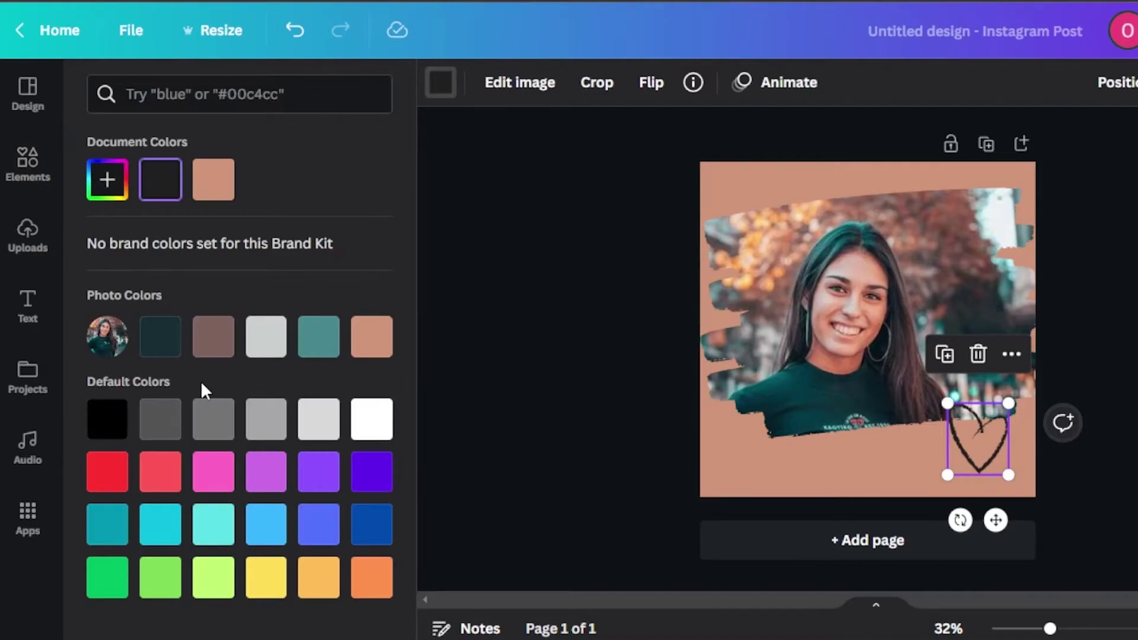
# Colour the heart scribble white from Default Colors and browse the Magic recommendations
pyautogui.click(372, 419)
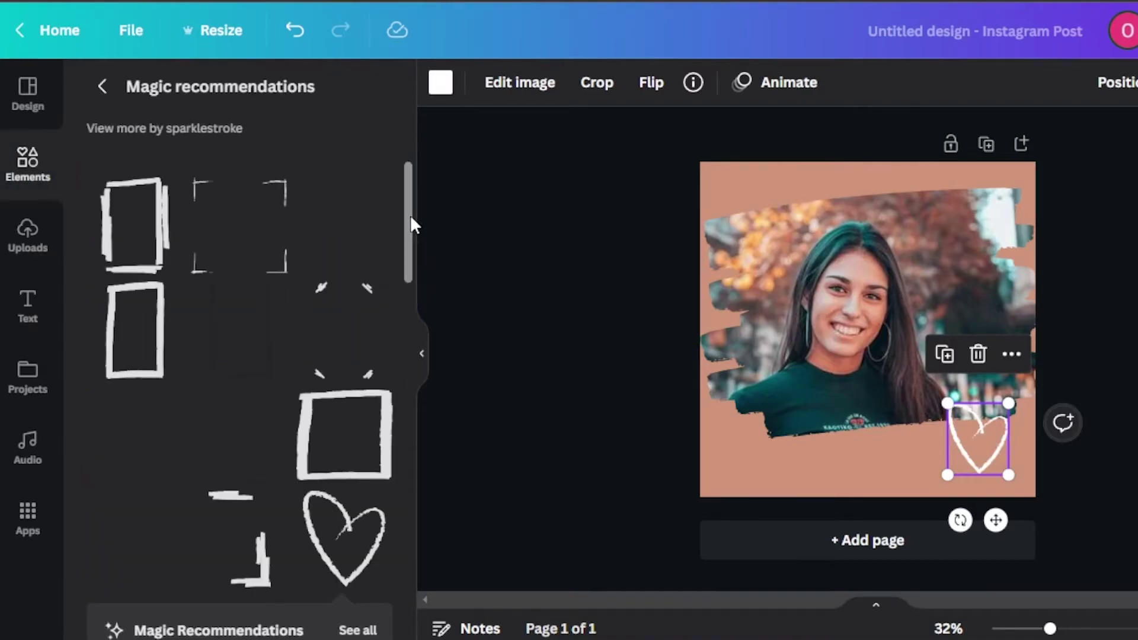
pyautogui.moveTo(409, 224); pyautogui.dragTo(409, 339)
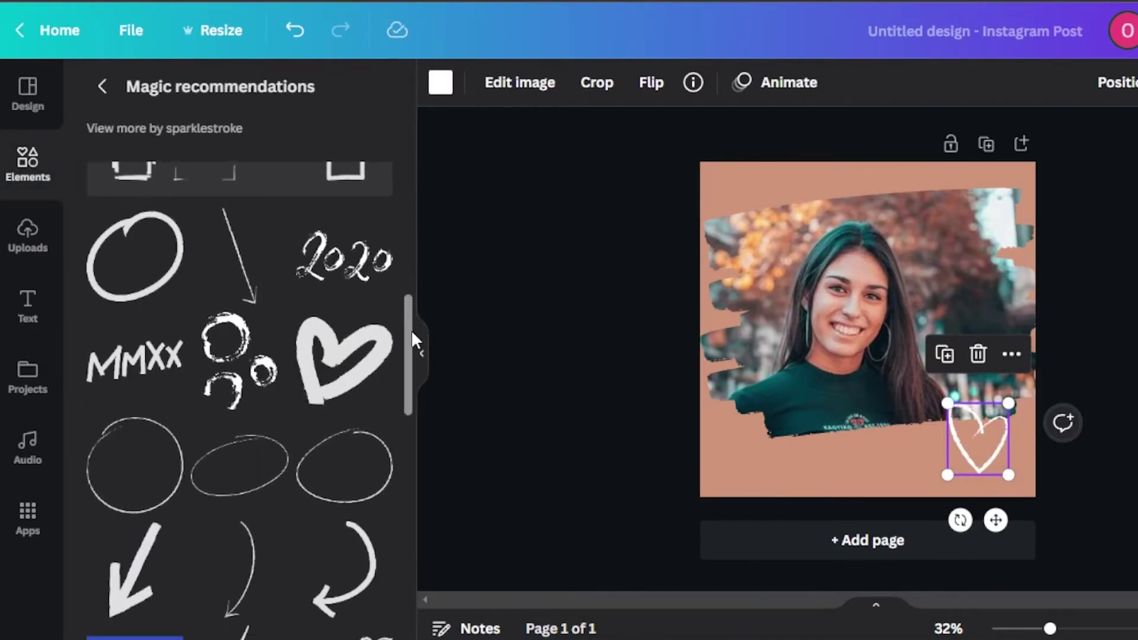
pyautogui.scroll(-2, 328, 325)
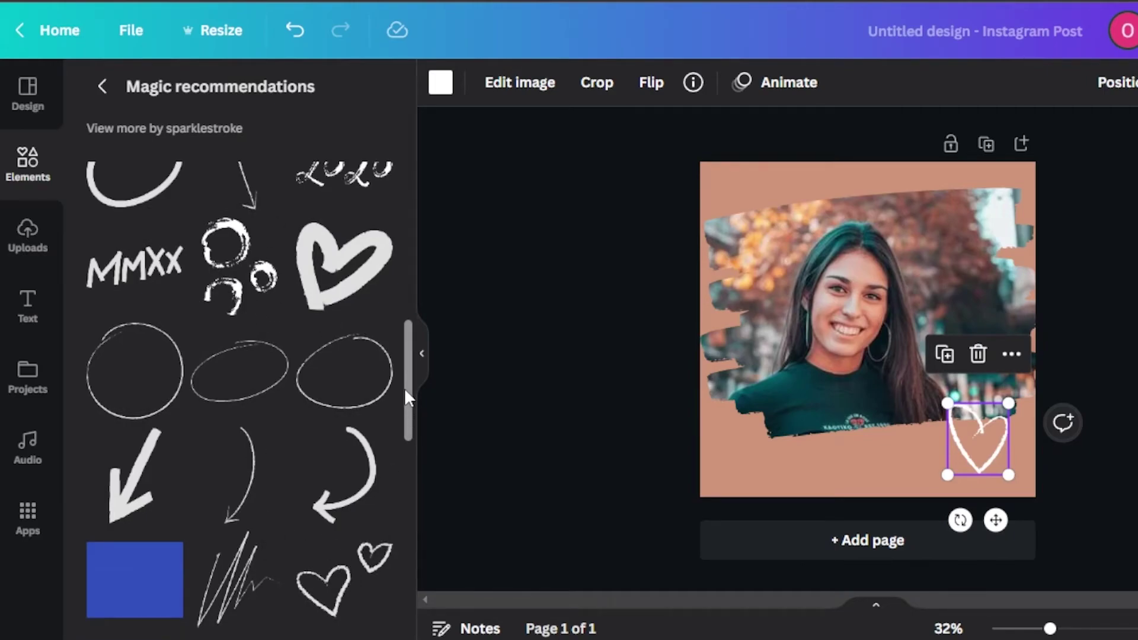
pyautogui.moveTo(404, 402); pyautogui.dragTo(407, 490)
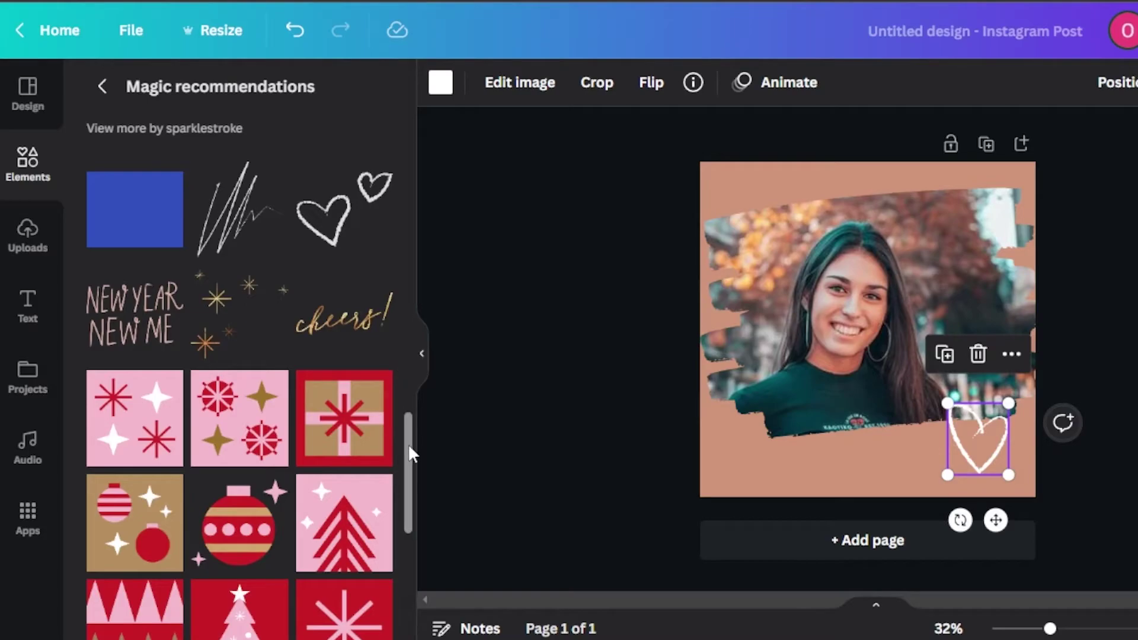
pyautogui.moveTo(407, 443); pyautogui.dragTo(411, 343)
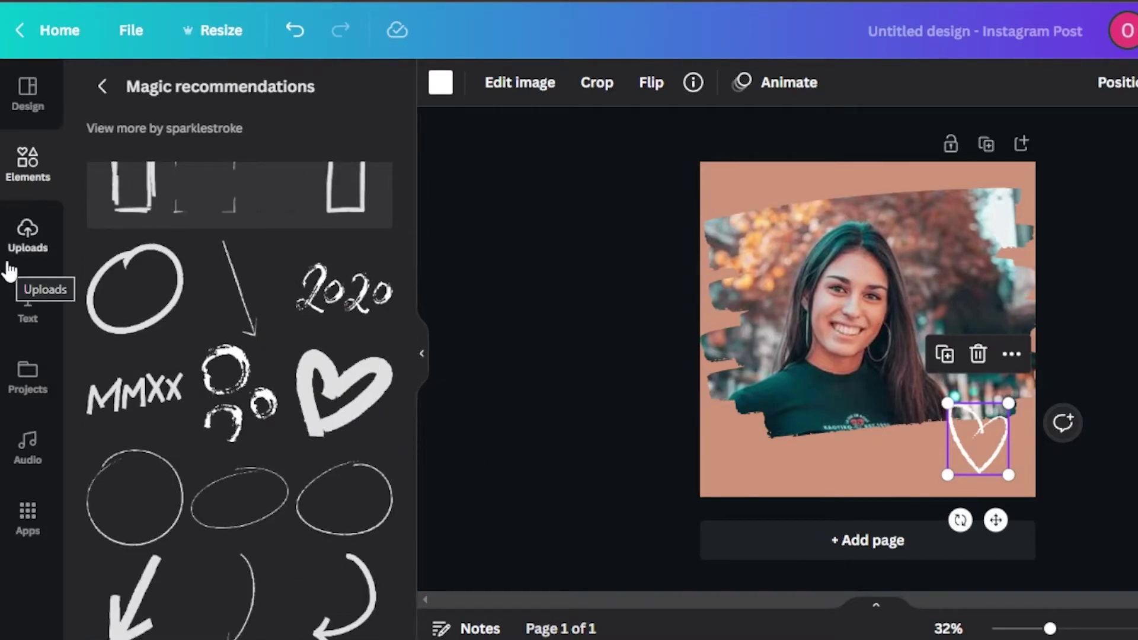
# Nudge the brushed-edge portrait slightly lower on the peach page, then select the white heart
pyautogui.click(26, 160)
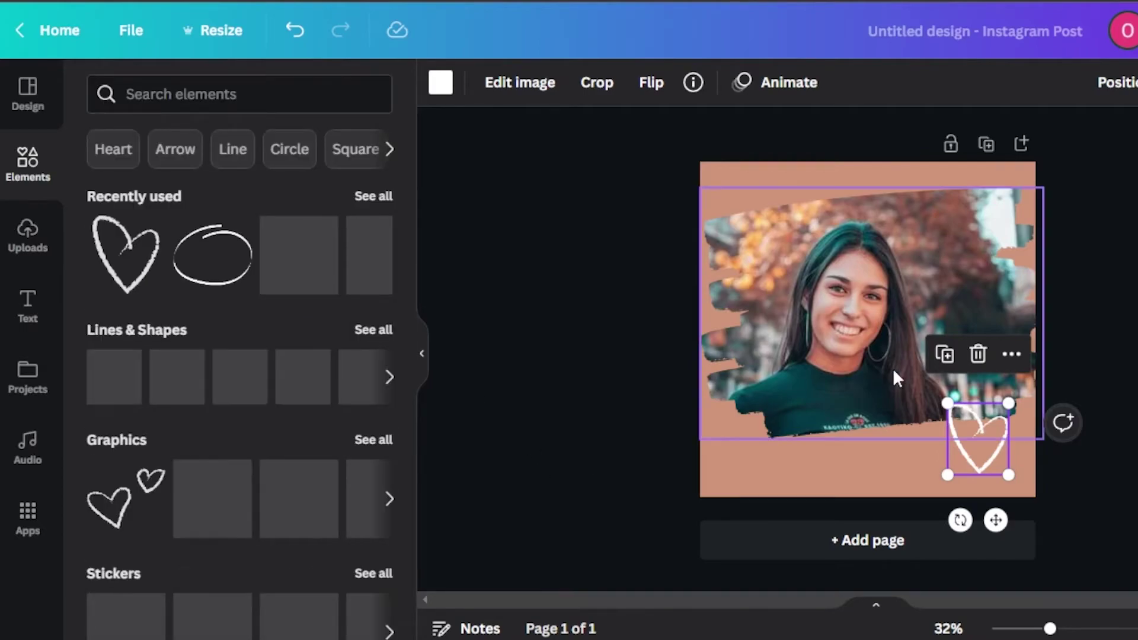
pyautogui.click(865, 333)
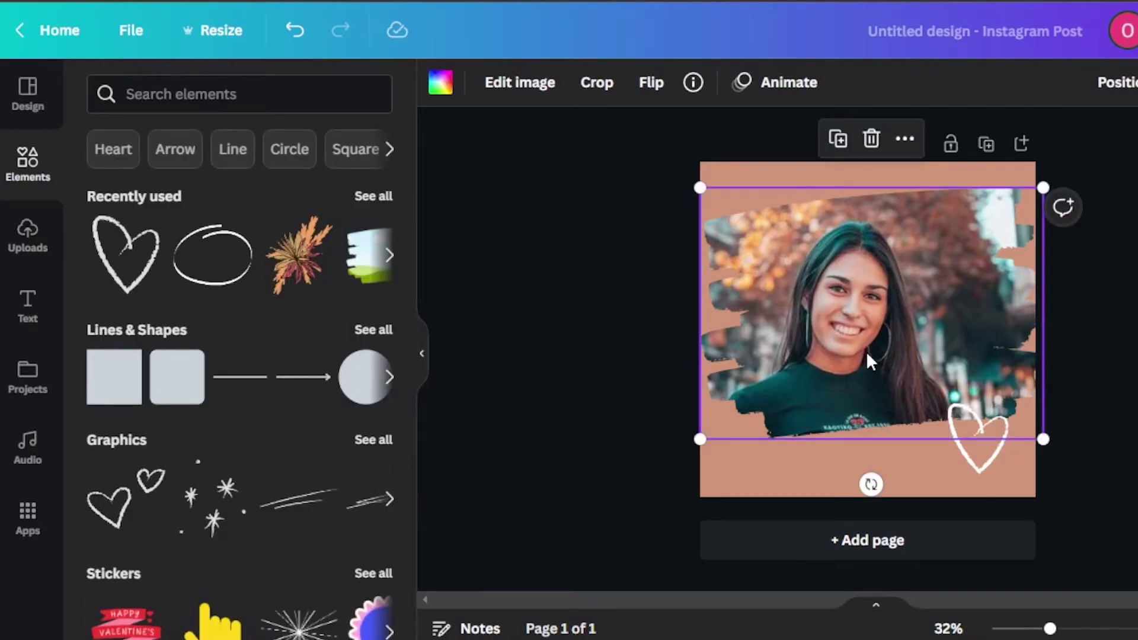
pyautogui.doubleClick(866, 352)
pyautogui.click(1120, 363)
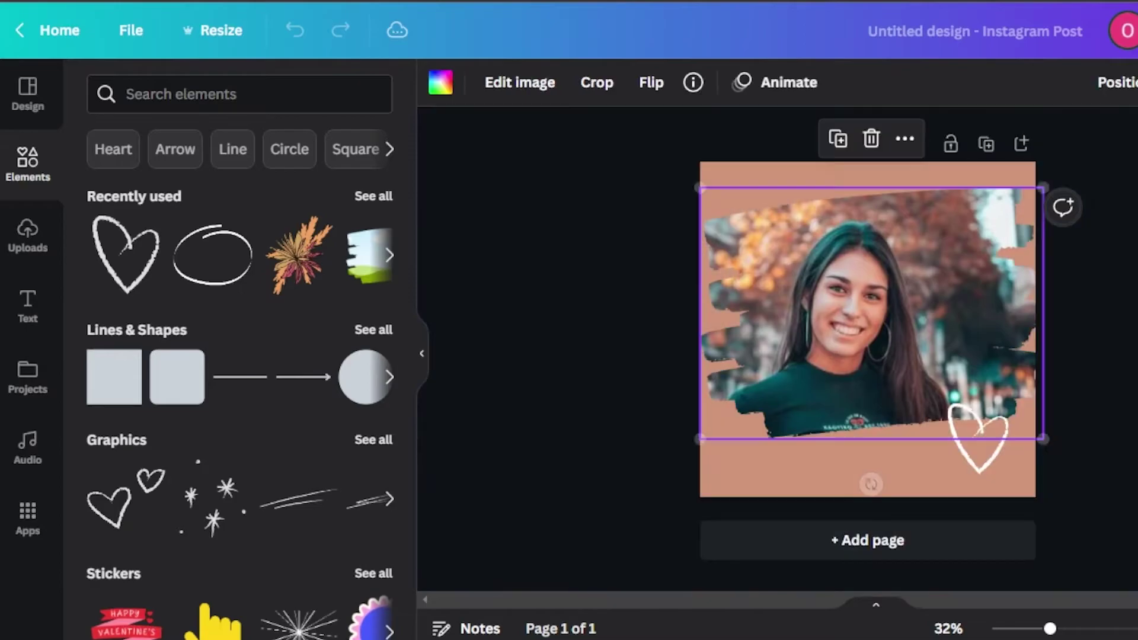
pyautogui.moveTo(892, 305); pyautogui.dragTo(886, 329)
pyautogui.click(996, 463)
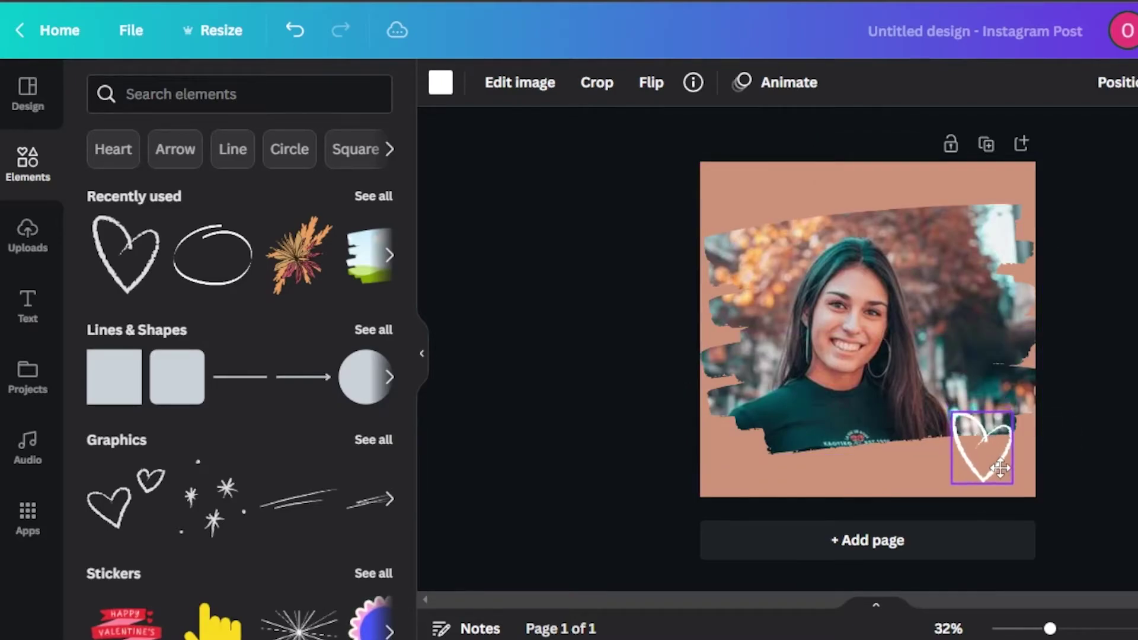
# Add the tilted 'Thank you!' retro script text combination to the page
pyautogui.click(25, 305)
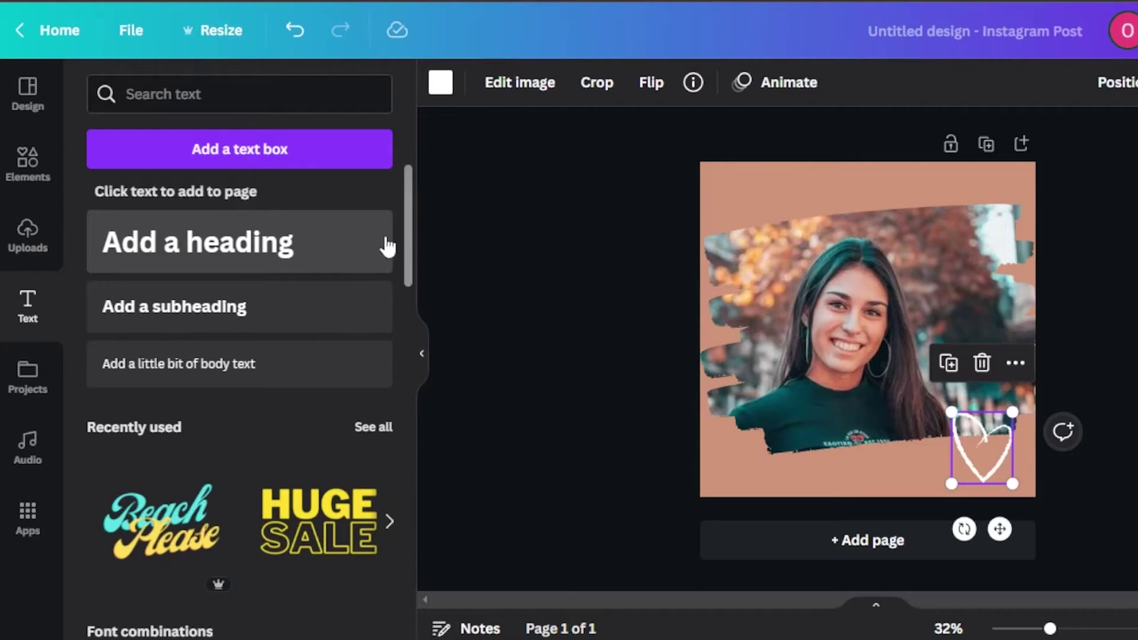
pyautogui.moveTo(409, 201); pyautogui.dragTo(406, 569)
pyautogui.moveTo(410, 405); pyautogui.dragTo(409, 465)
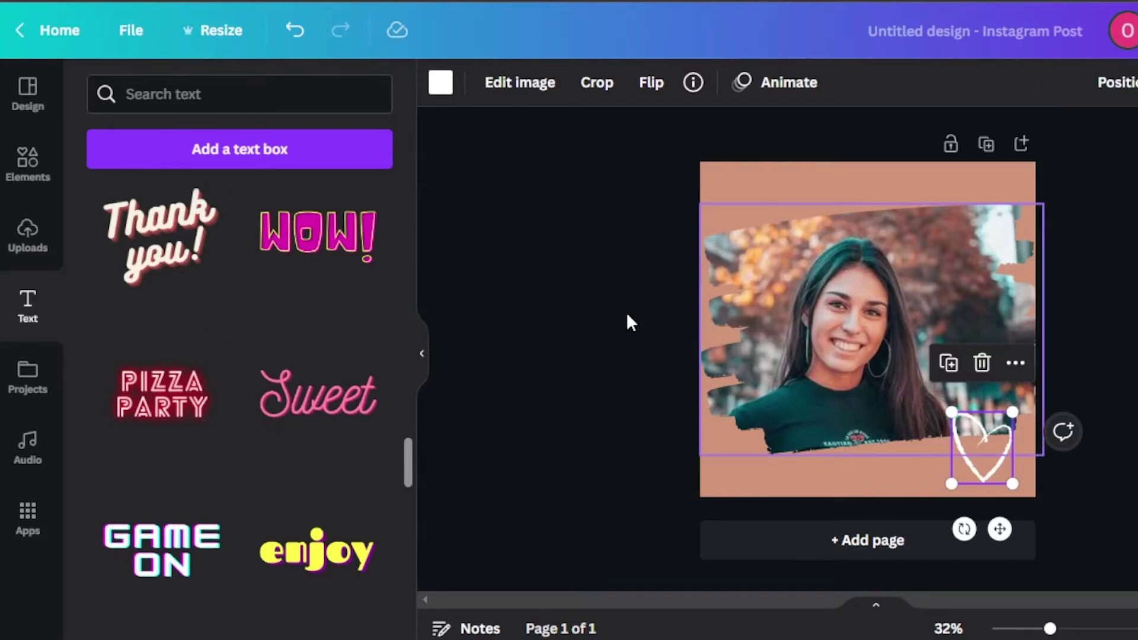
pyautogui.click(960, 357)
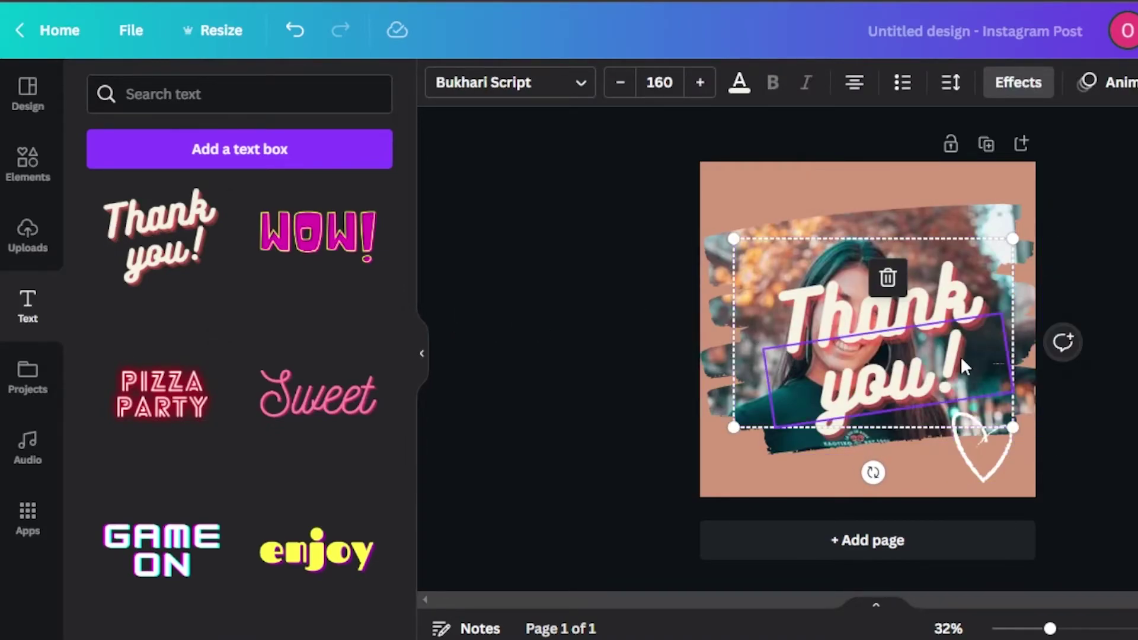
# Replace 'Thank you!' with her name, shrink the box, and place it above the photo's top-left
pyautogui.click(960, 357)
pyautogui.press('BackSpace')
pyautogui.press('BackSpace')
pyautogui.press('BackSpace')
pyautogui.press('BackSpace')
pyautogui.press('BackSpace')
pyautogui.press('BackSpace')
pyautogui.press('BackSpace')
pyautogui.press('BackSpace')
pyautogui.press('BackSpace')
pyautogui.press('BackSpace')
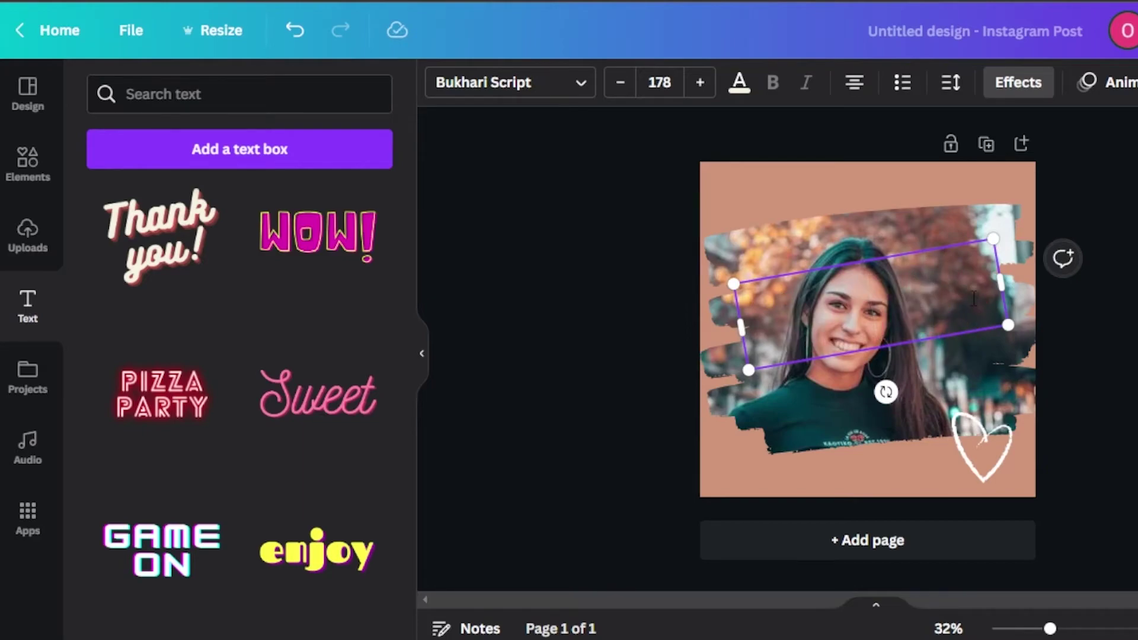
pyautogui.moveTo(974, 299); pyautogui.dragTo(822, 284)
pyautogui.press('Escape')
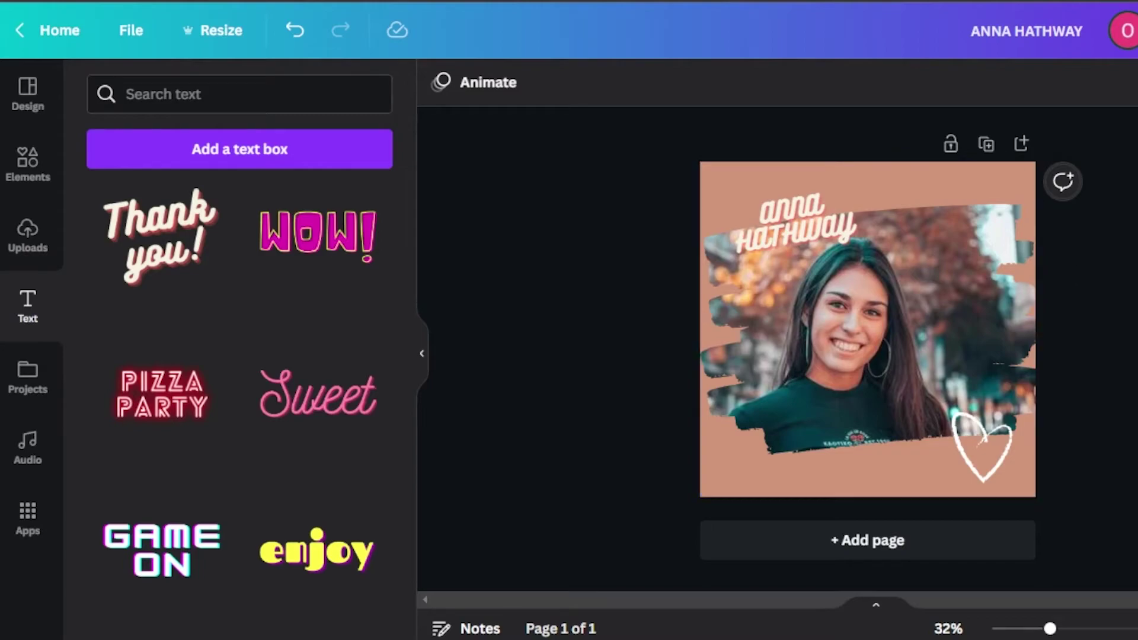
pyautogui.moveTo(795, 228)
pyautogui.mouseDown()
pyautogui.moveTo(781, 206)
pyautogui.moveTo(792, 227)
pyautogui.moveTo(791, 200)
pyautogui.moveTo(789, 221)
pyautogui.mouseUp()
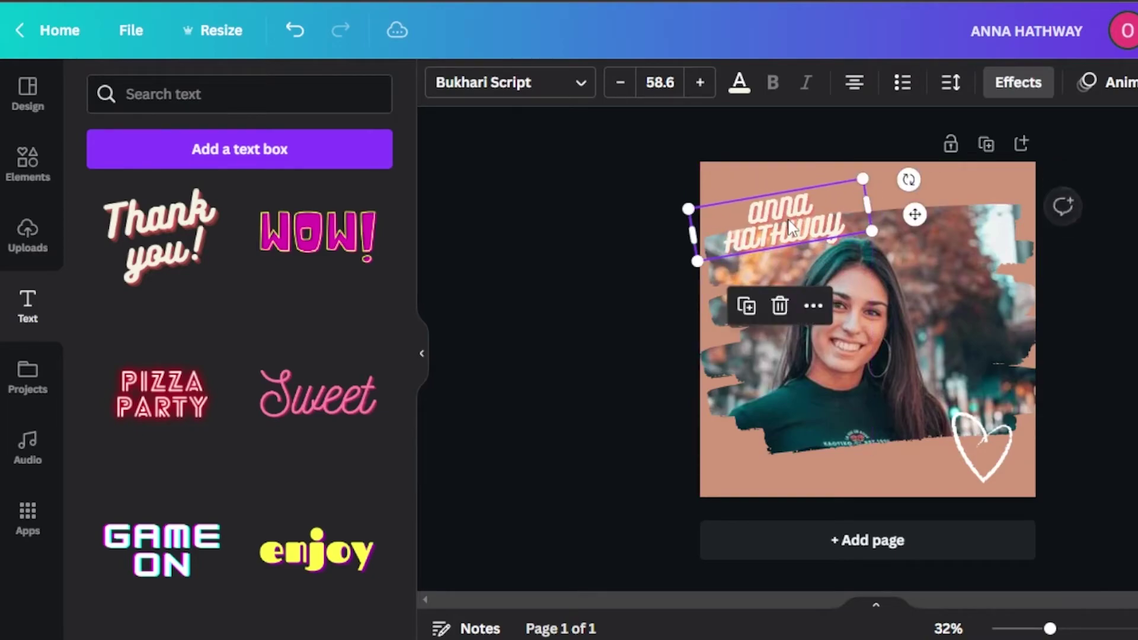
pyautogui.click(1090, 30)
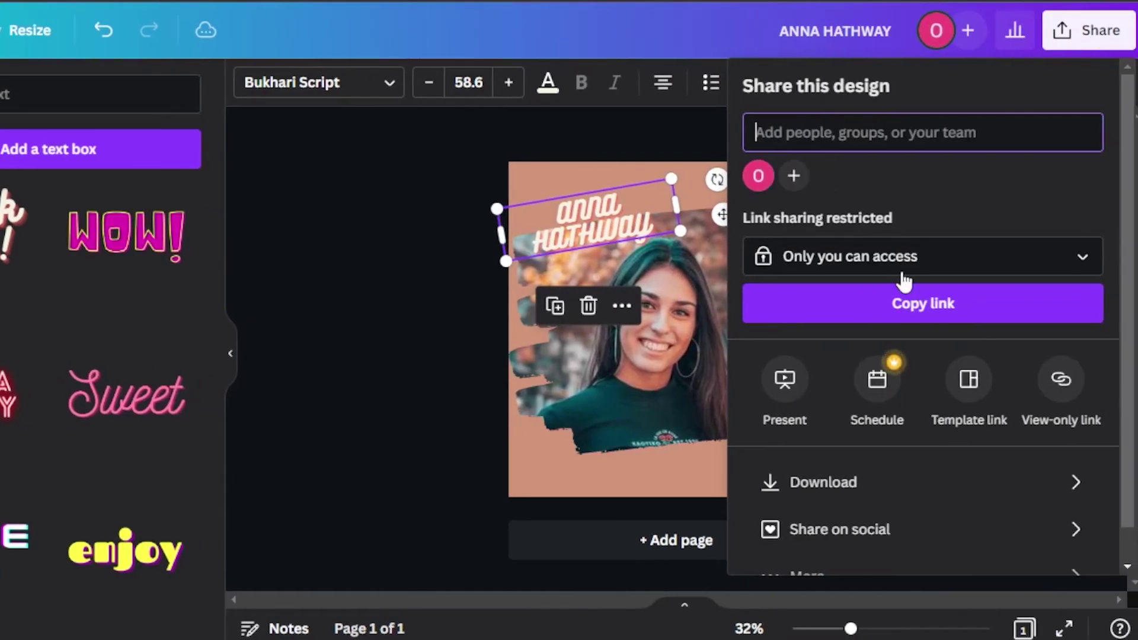
pyautogui.click(827, 504)
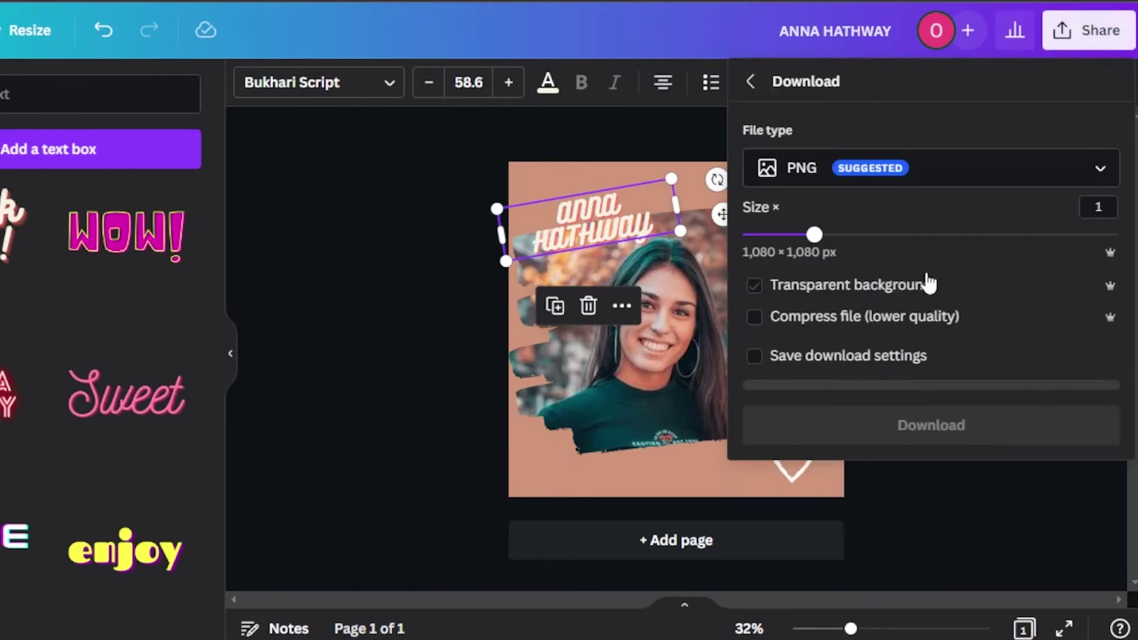
pyautogui.click(919, 172)
pyautogui.click(808, 268)
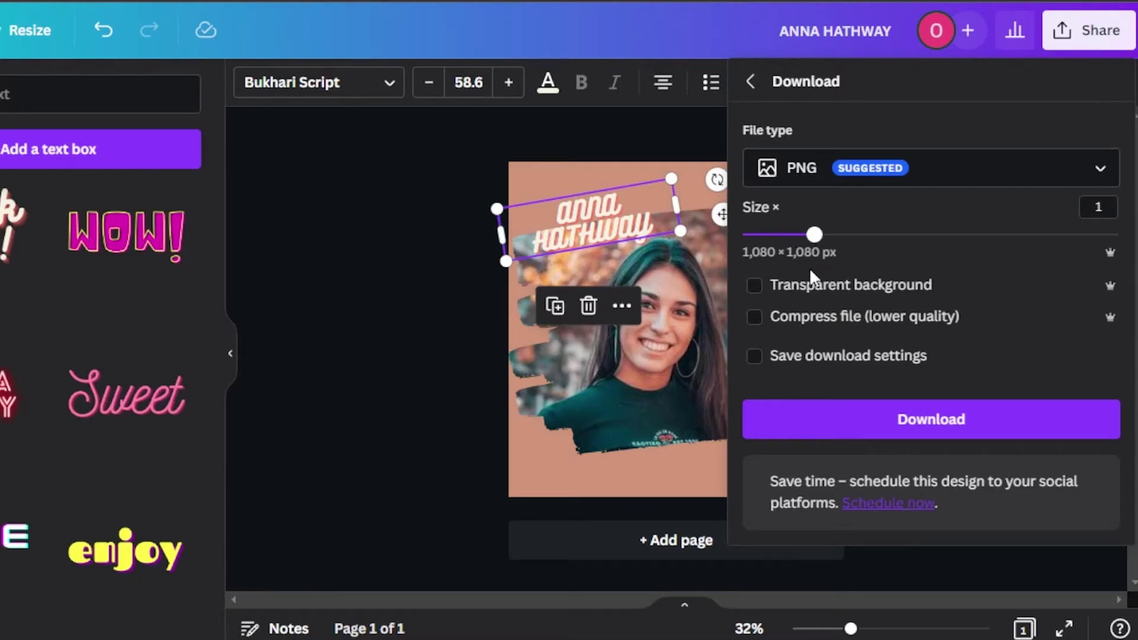
pyautogui.click(372, 447)
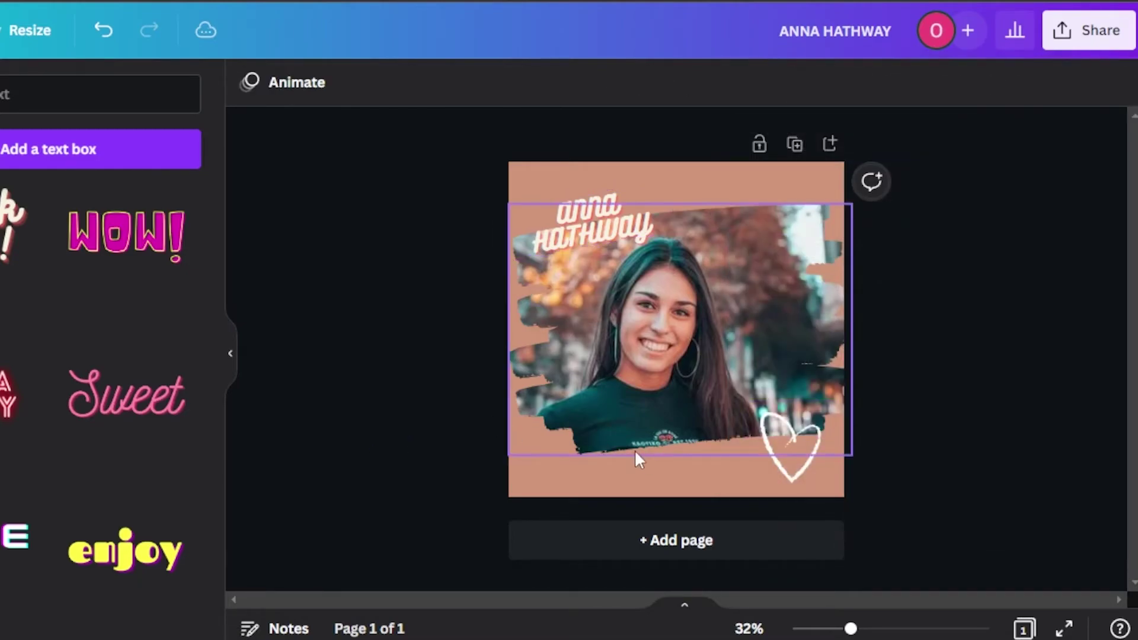
# Add a second page and apply the Instagram-post mockup template with the street-fashion photo
pyautogui.click(649, 554)
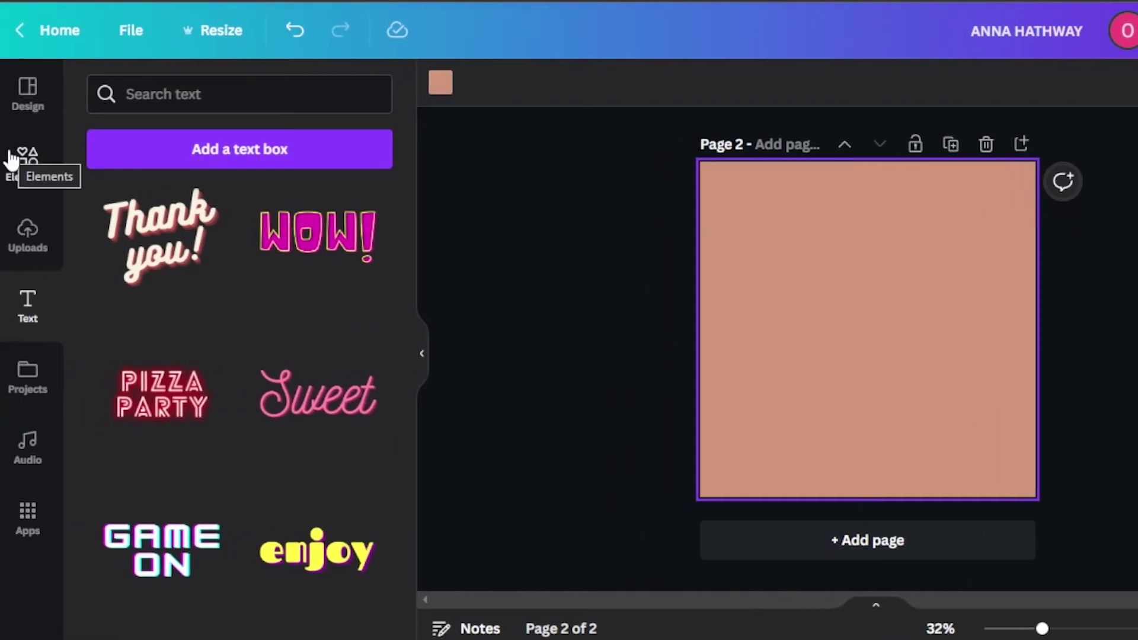
pyautogui.click(12, 158)
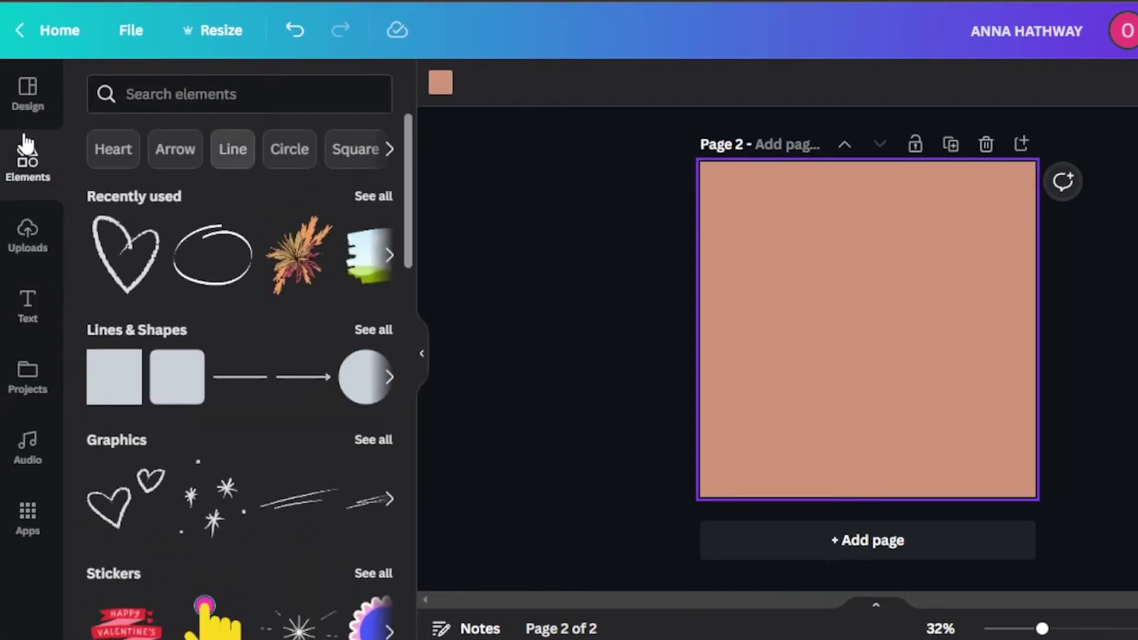
pyautogui.click(21, 99)
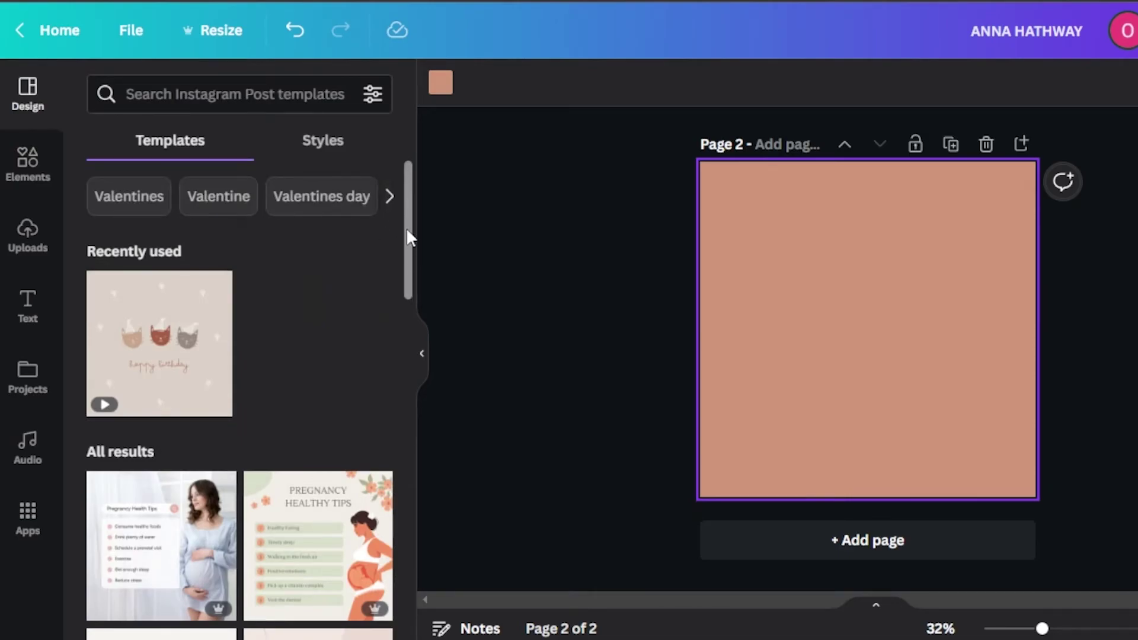
pyautogui.moveTo(408, 231); pyautogui.dragTo(406, 516)
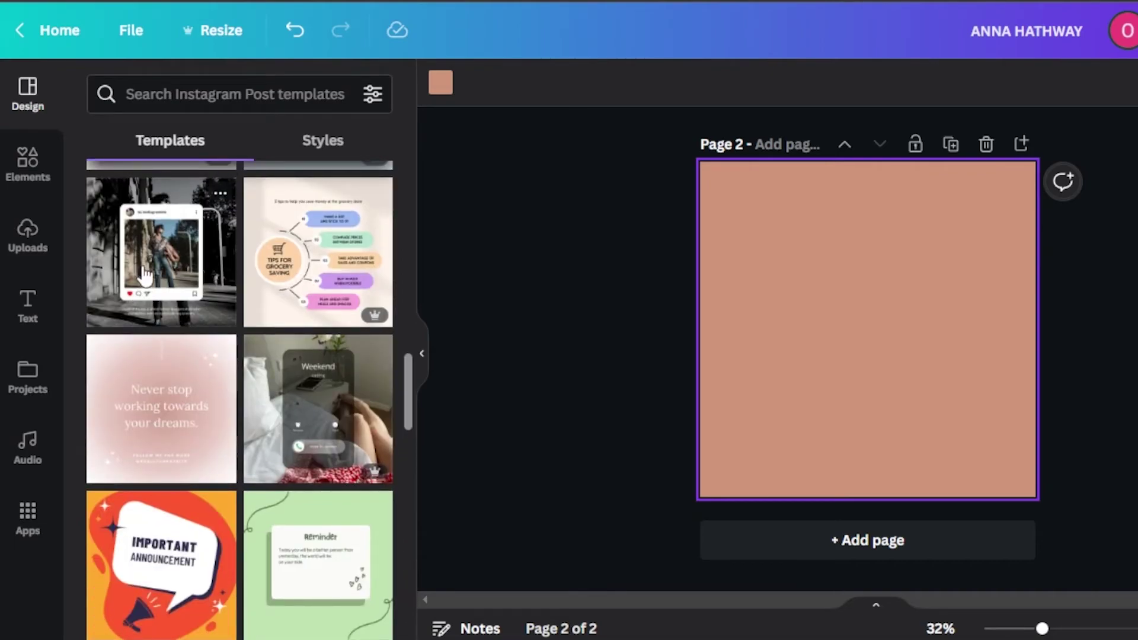
pyautogui.click(145, 276)
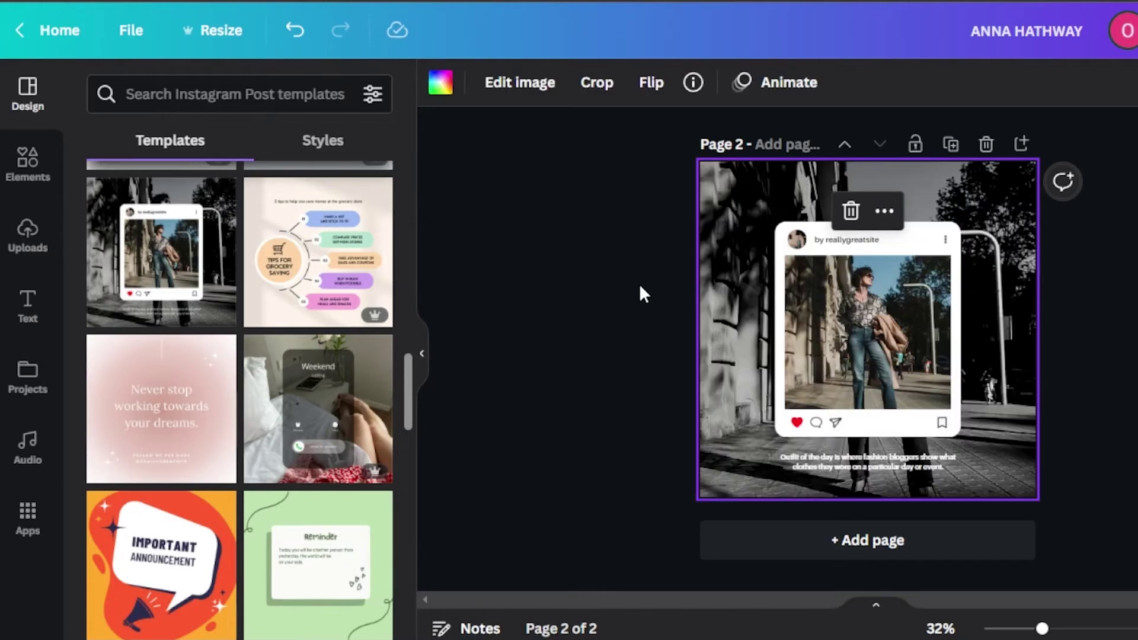
# Place the uploaded smiling-woman portrait into the mockup's photo frame and as the page background
pyautogui.click(862, 331)
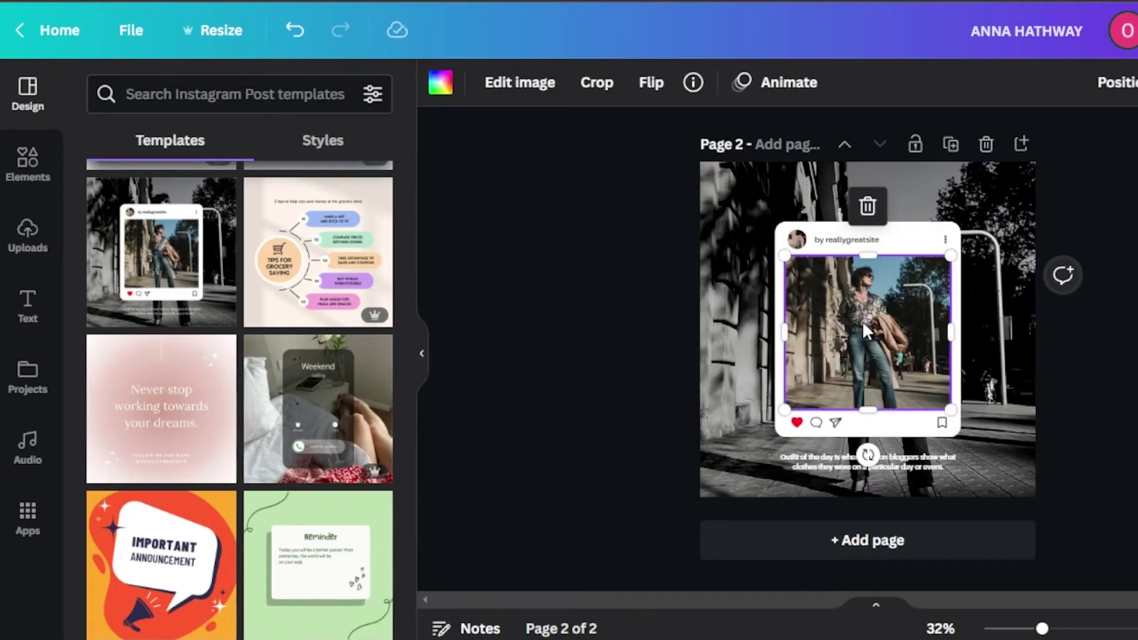
pyautogui.click(34, 172)
pyautogui.click(28, 234)
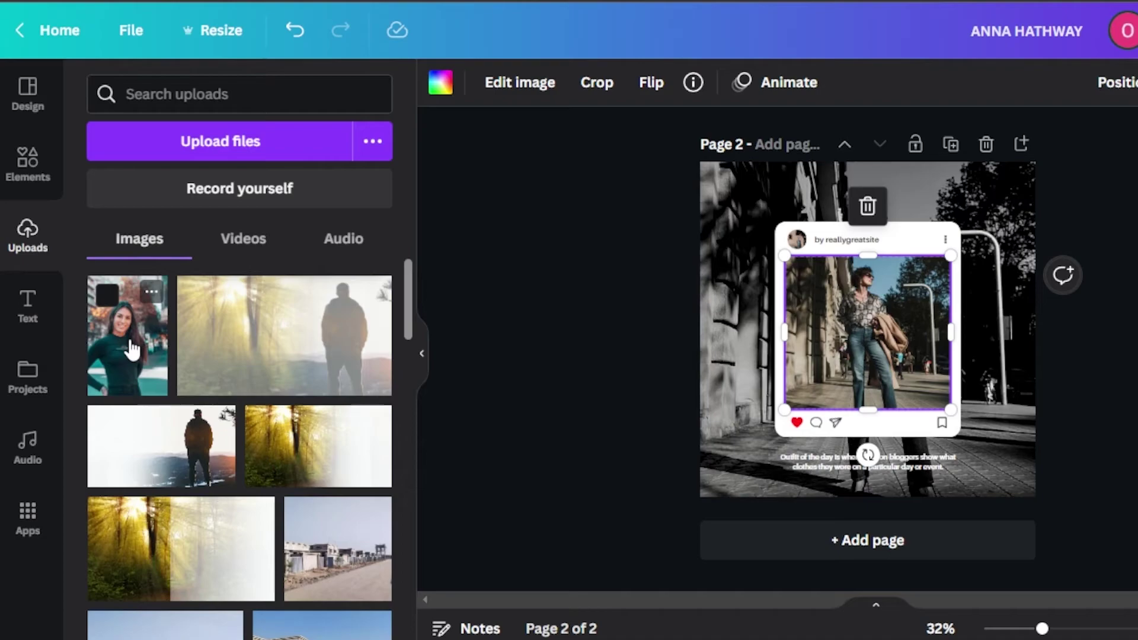
pyautogui.moveTo(132, 349); pyautogui.dragTo(849, 326)
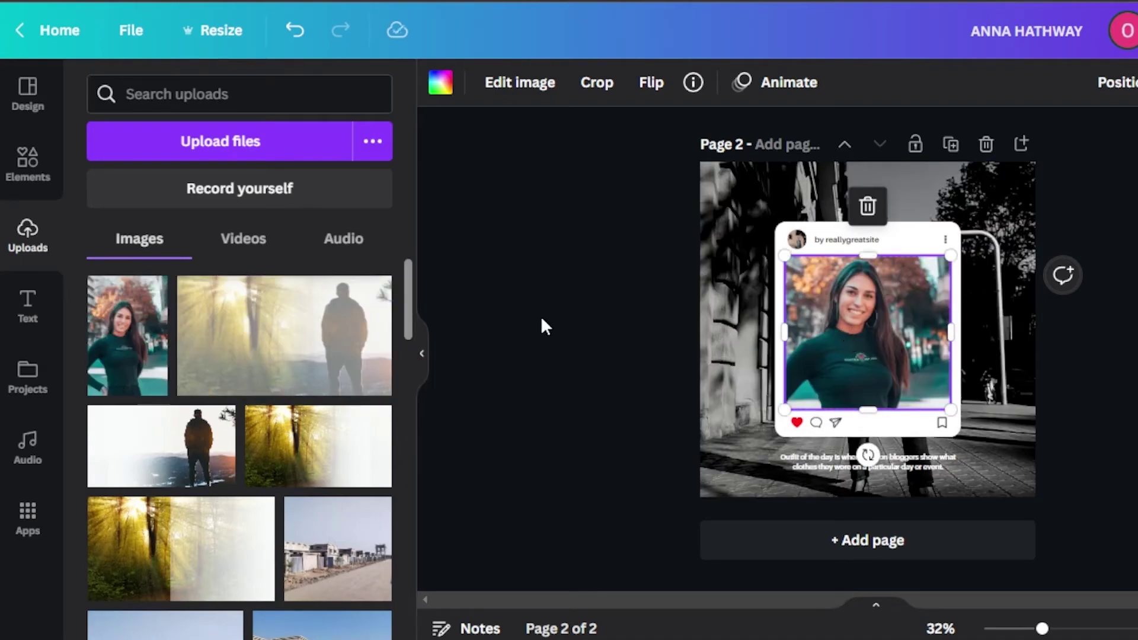
pyautogui.moveTo(123, 317); pyautogui.dragTo(735, 266)
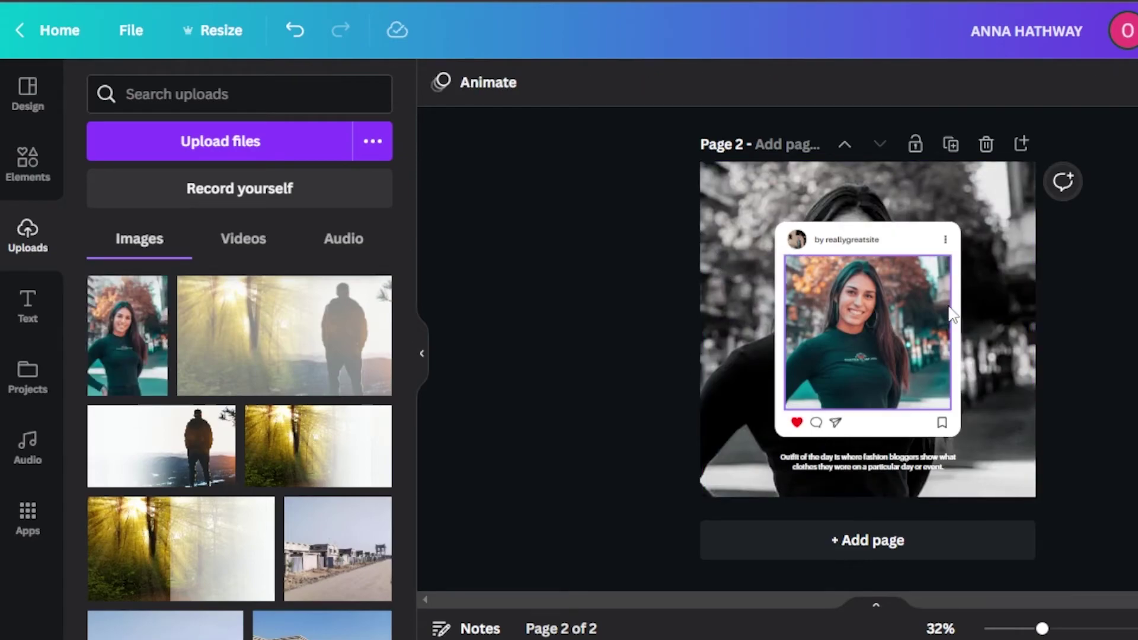
# Clear the post's username text and delete the caption beneath the post
pyautogui.click(878, 248)
pyautogui.click(888, 243)
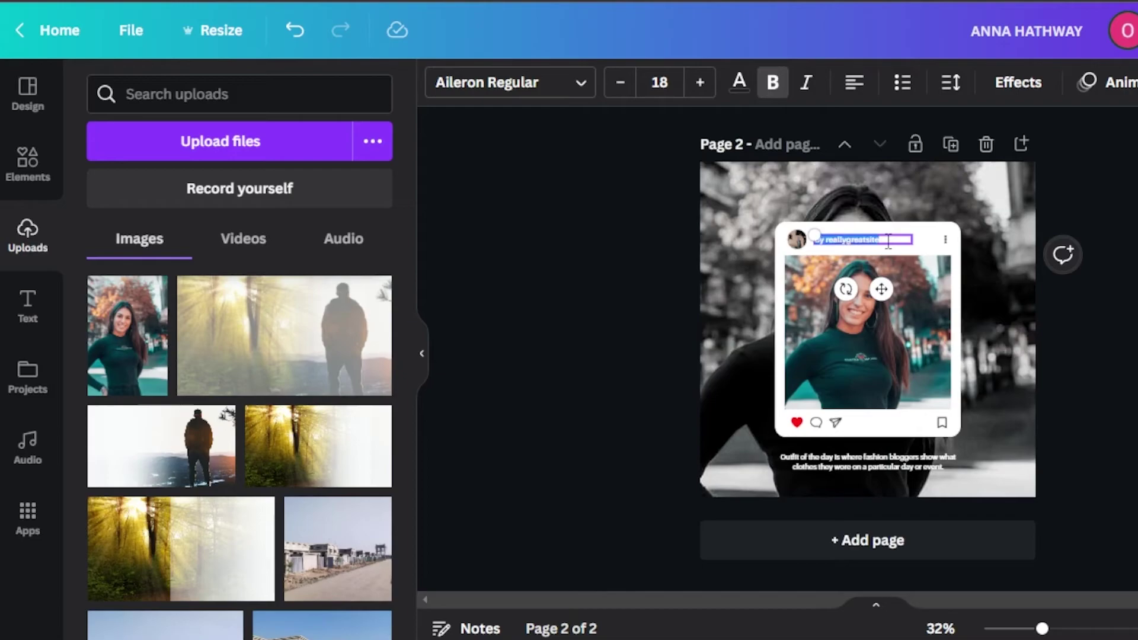
pyautogui.press('BackSpace')
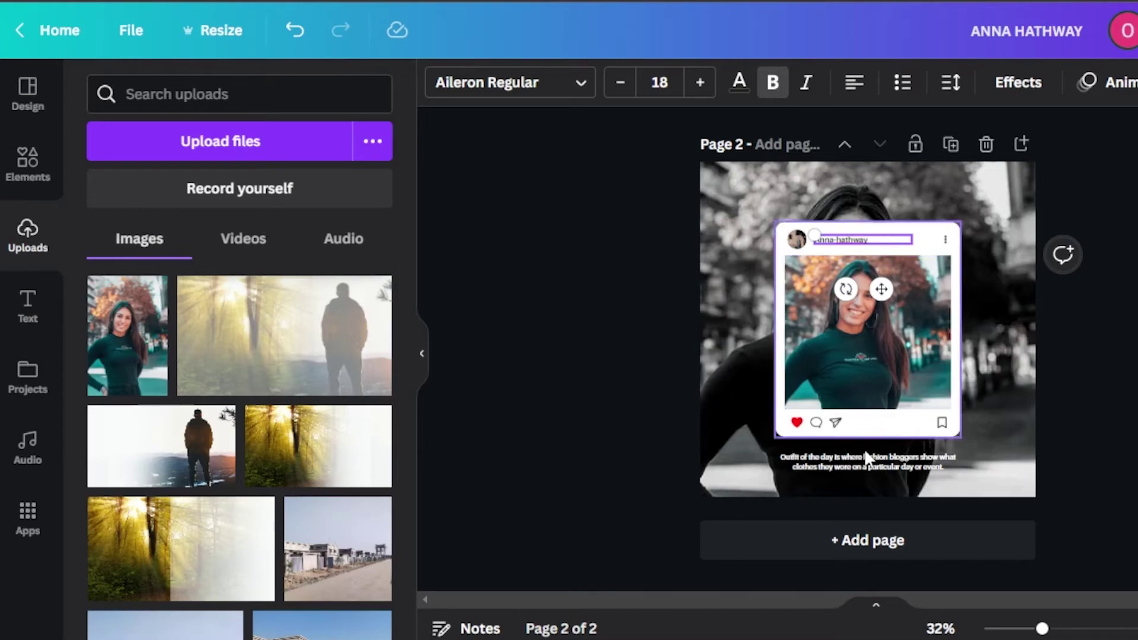
pyautogui.click(864, 463)
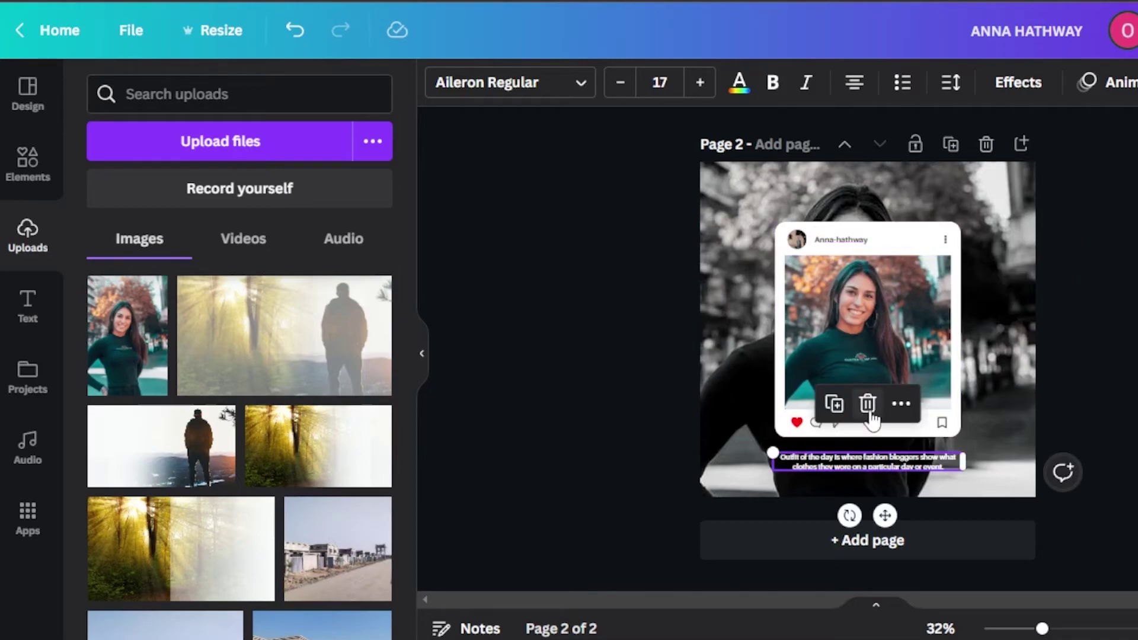
pyautogui.click(867, 404)
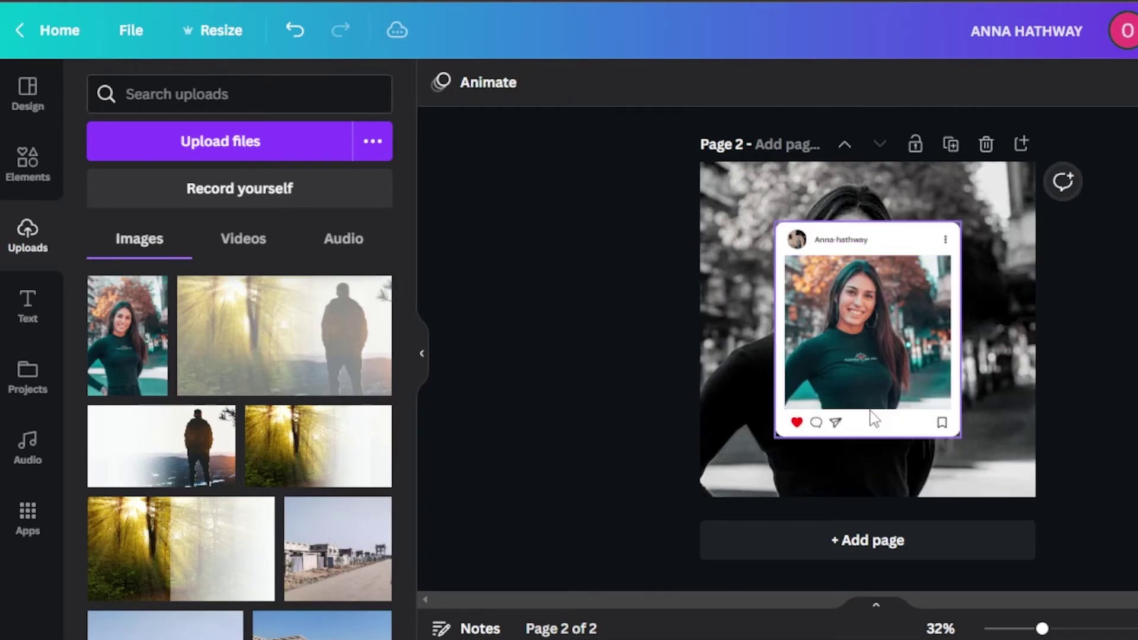
# Put her uploaded portrait into the profile avatar and add a blank third page
pyautogui.click(798, 242)
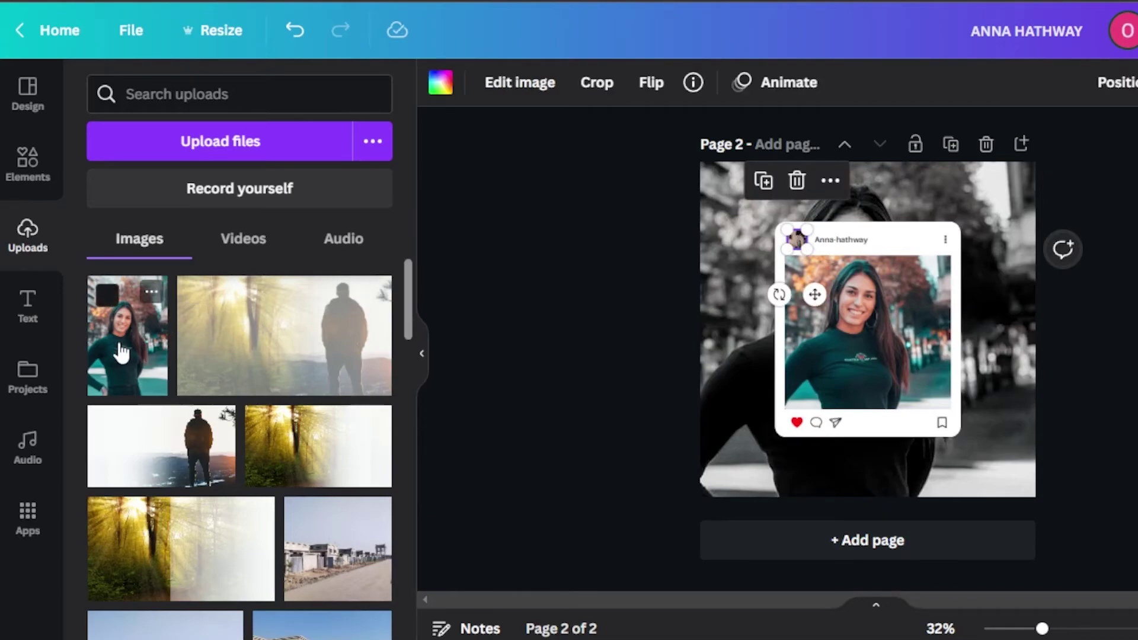
pyautogui.moveTo(121, 352); pyautogui.dragTo(794, 250)
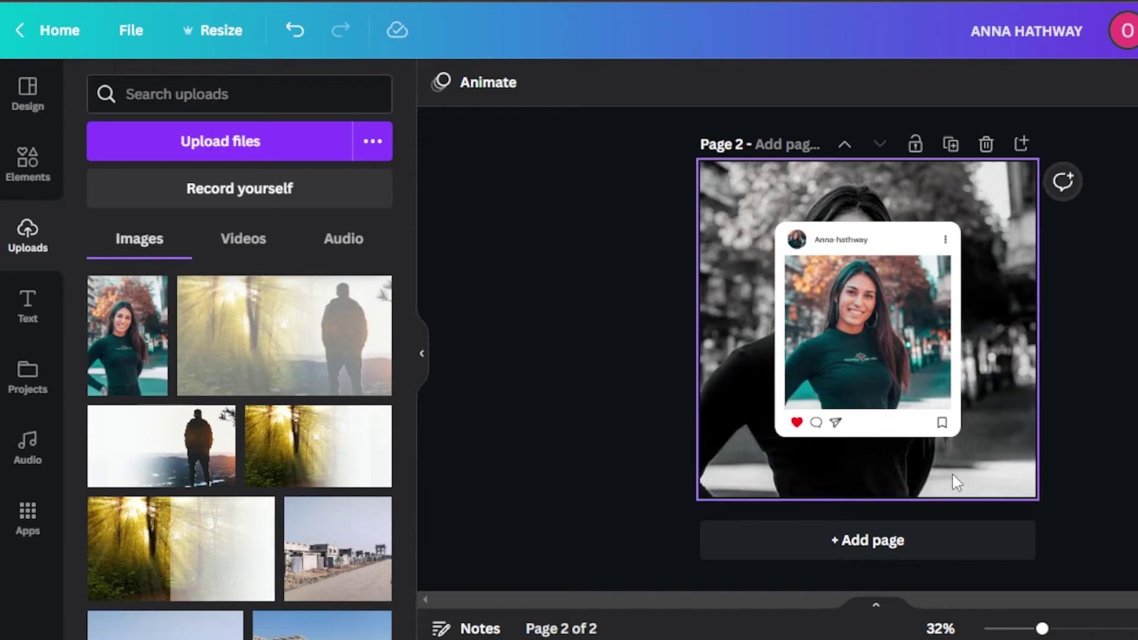
pyautogui.click(869, 540)
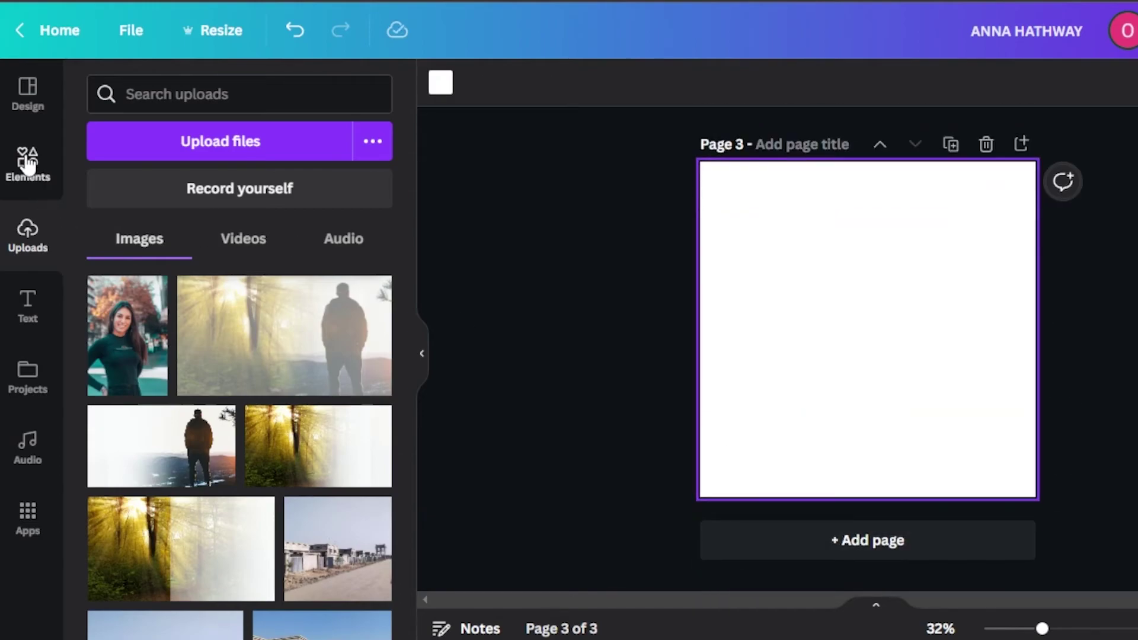
# Apply the beige Freedom photo-collage Instagram template to page 3
pyautogui.click(28, 164)
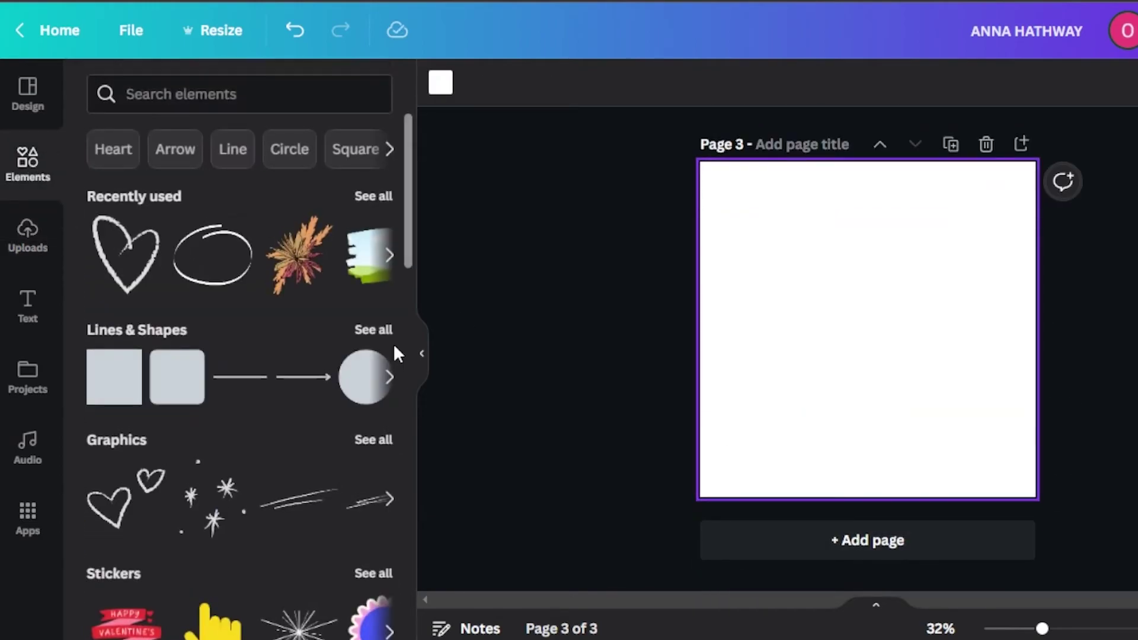
pyautogui.click(23, 101)
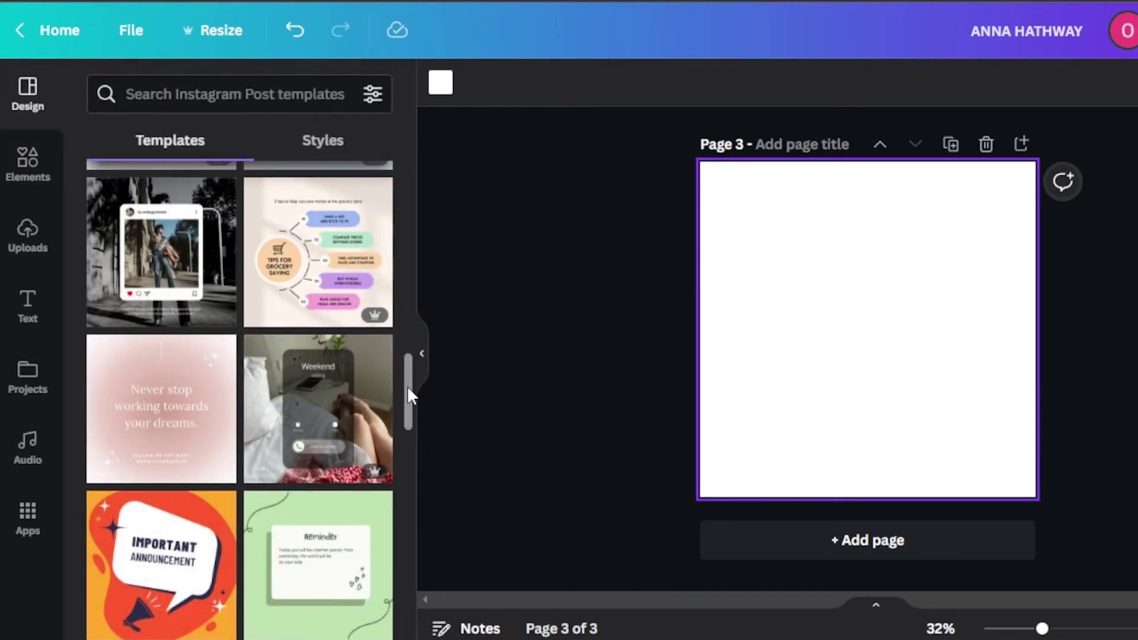
pyautogui.moveTo(408, 386); pyautogui.dragTo(408, 495)
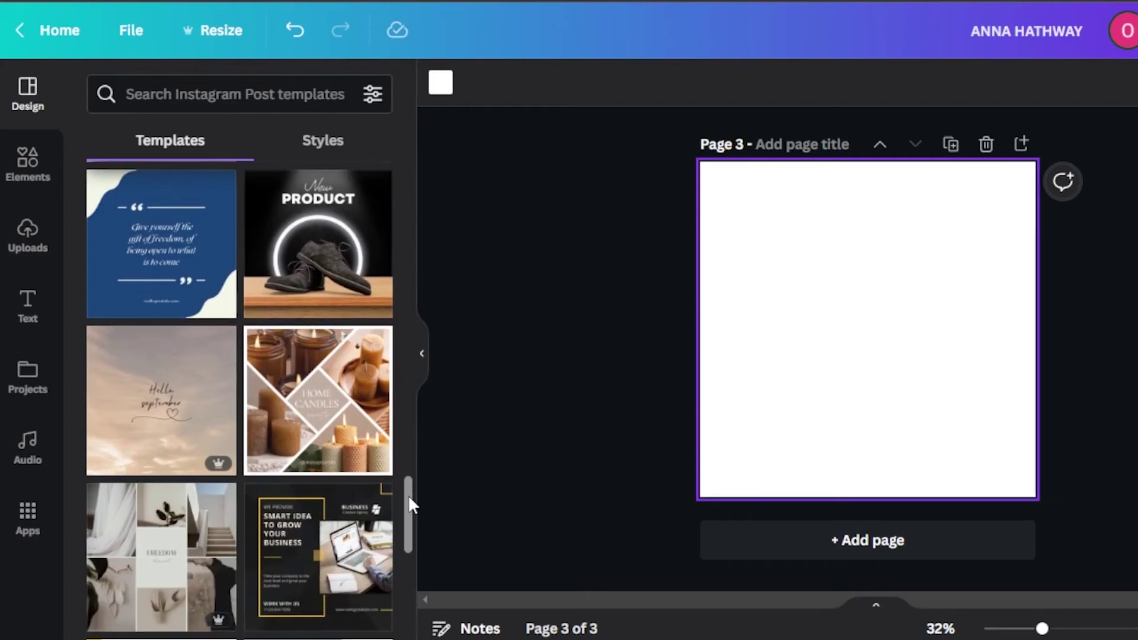
pyautogui.click(166, 557)
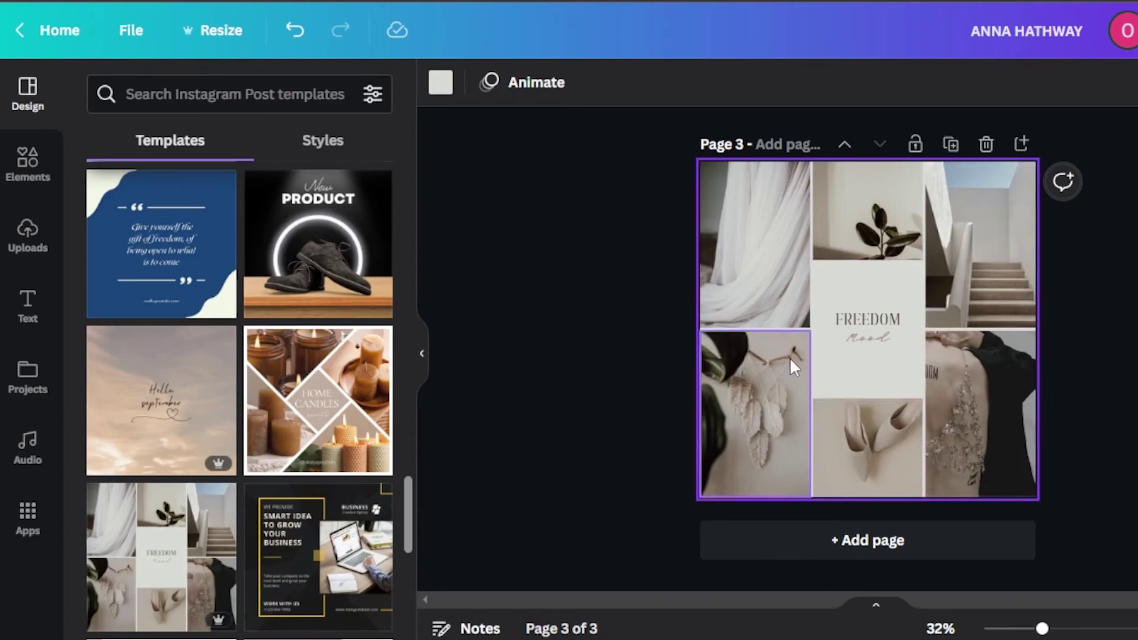
# Delete the FREEDOM title word and replace it with her name
pyautogui.click(865, 323)
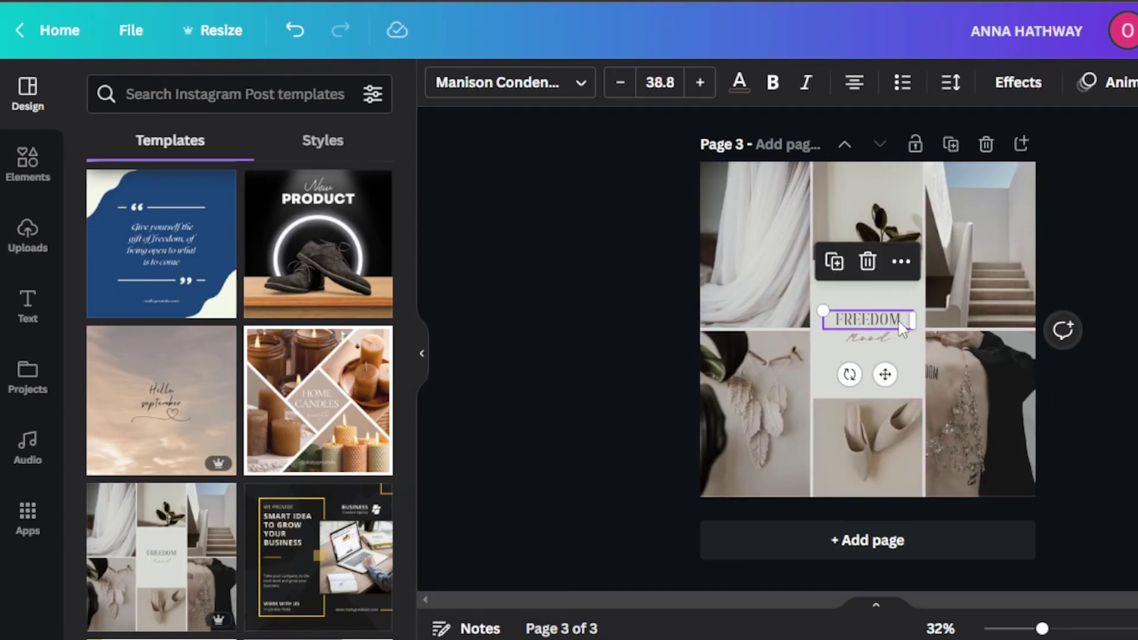
pyautogui.doubleClick(905, 322)
pyautogui.press('BackSpace')
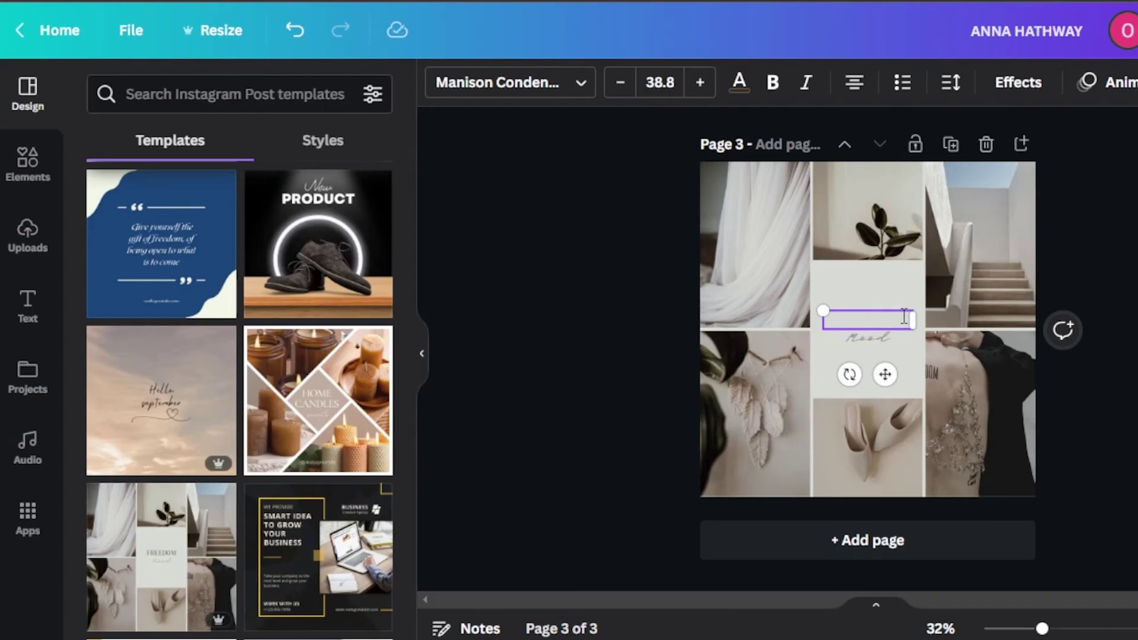
pyautogui.press('Escape')
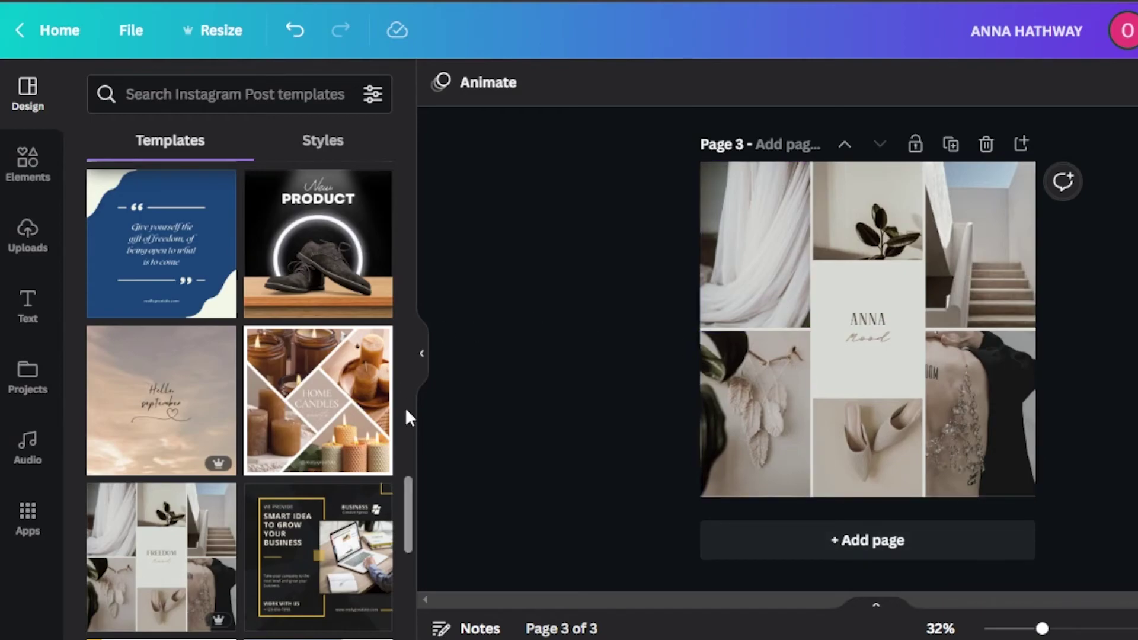
# Scroll further through the Design templates panel beside the finished collage page
pyautogui.moveTo(404, 504); pyautogui.dragTo(410, 563)
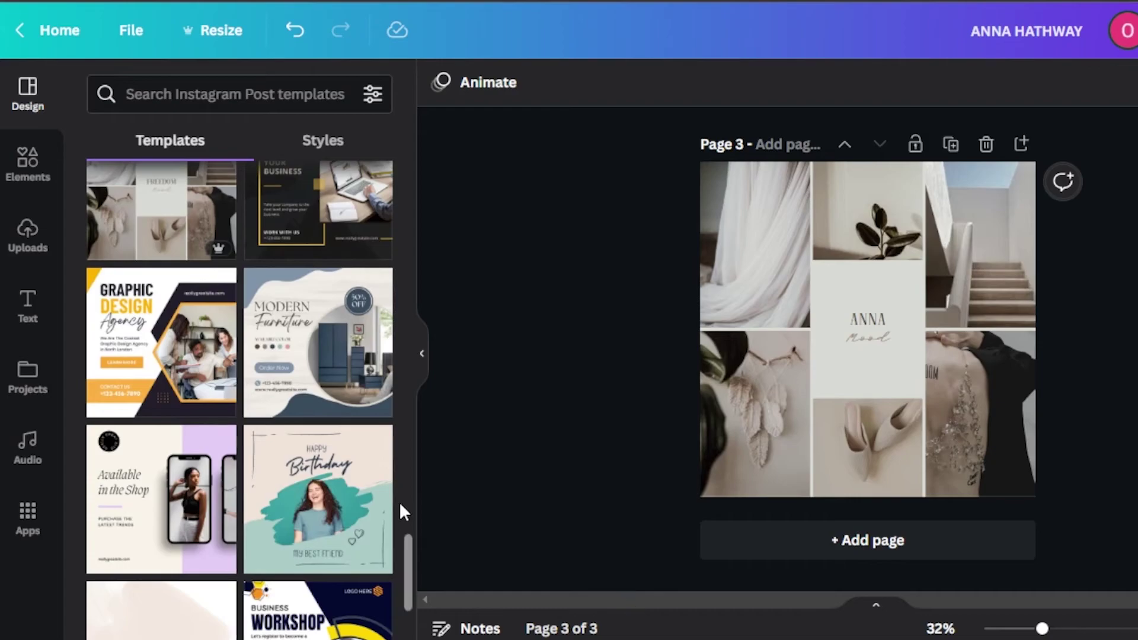
pyautogui.moveTo(409, 554); pyautogui.dragTo(407, 627)
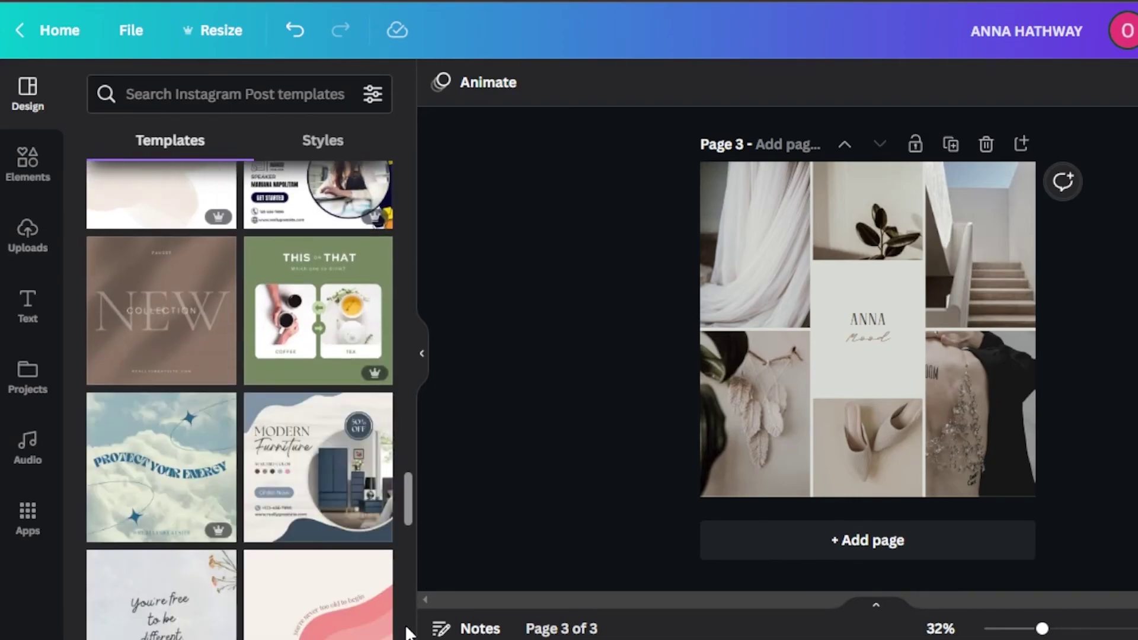
pyautogui.moveTo(407, 484); pyautogui.dragTo(409, 553)
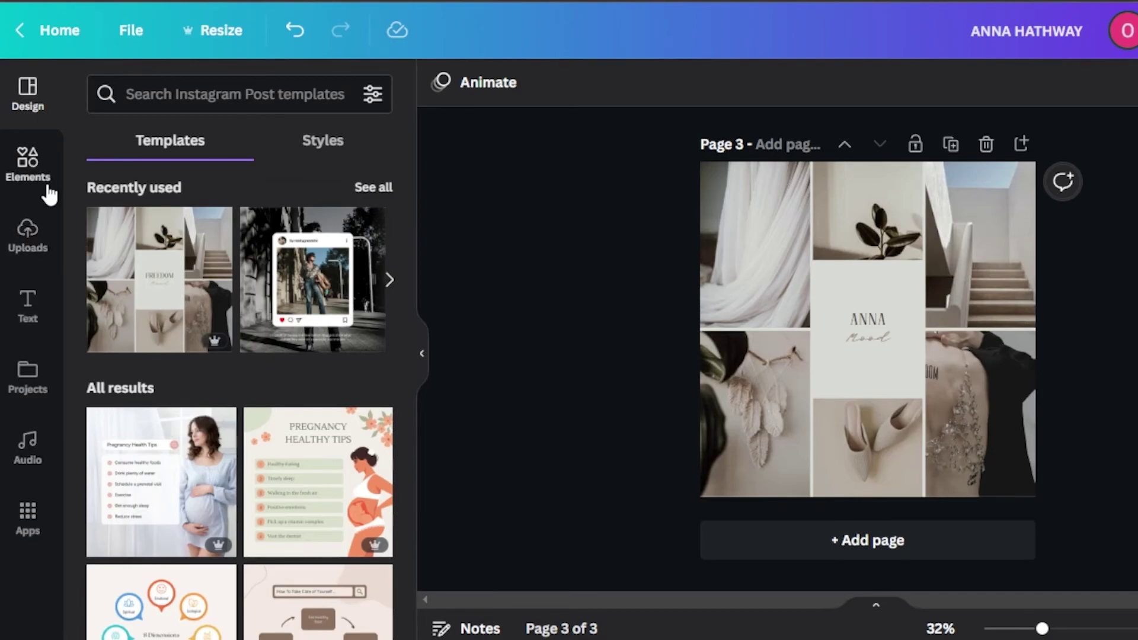
pyautogui.click(28, 159)
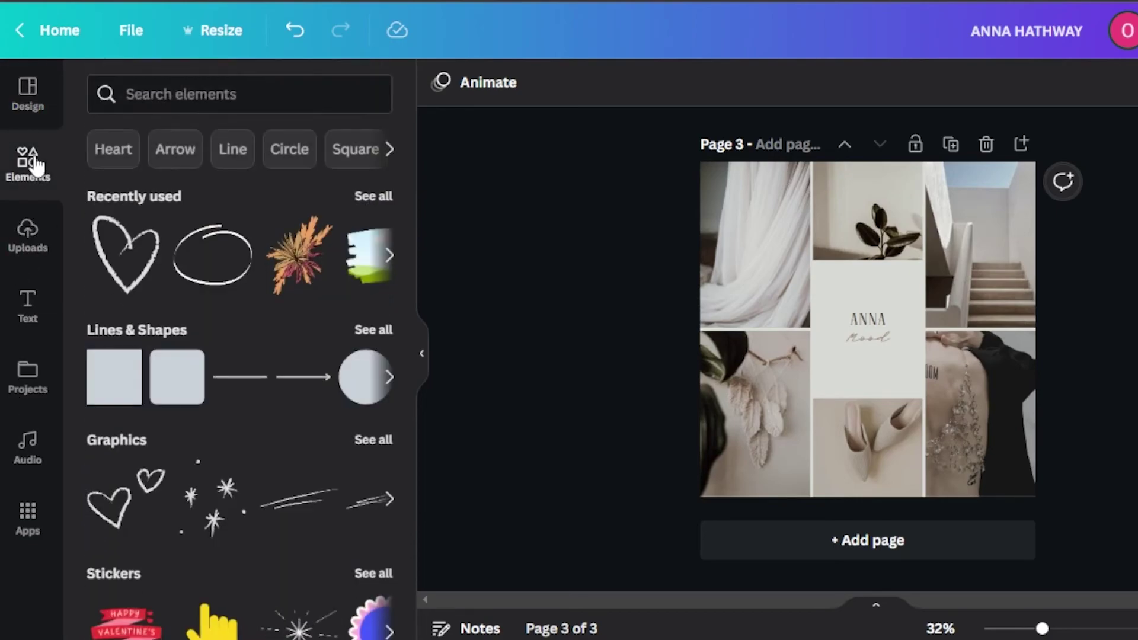
pyautogui.moveTo(411, 144); pyautogui.dragTo(407, 209)
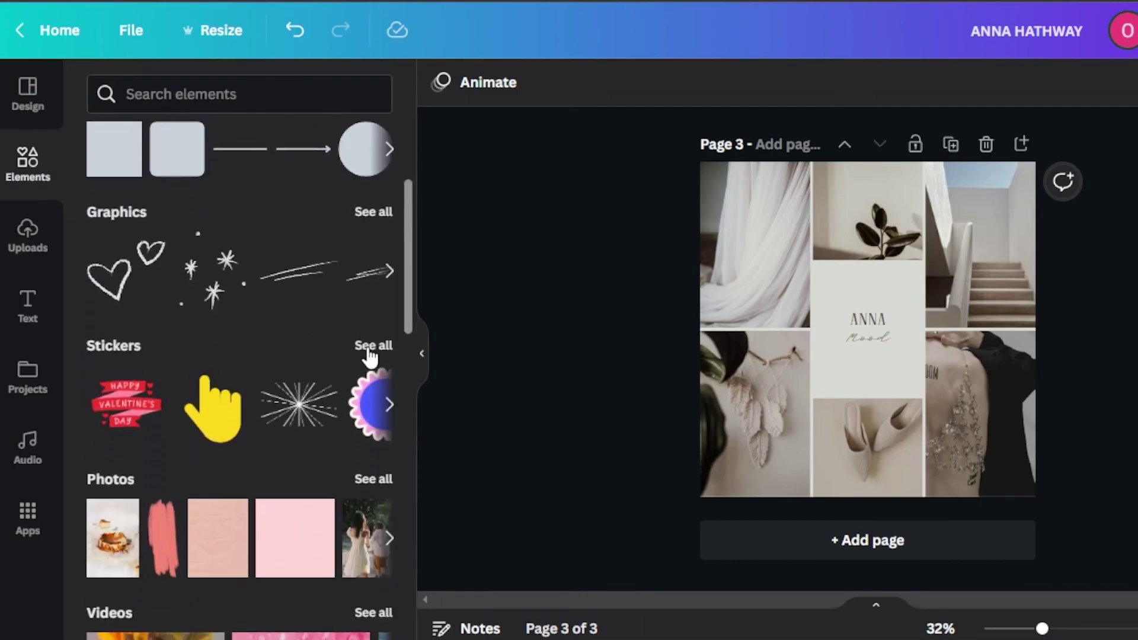
pyautogui.click(372, 480)
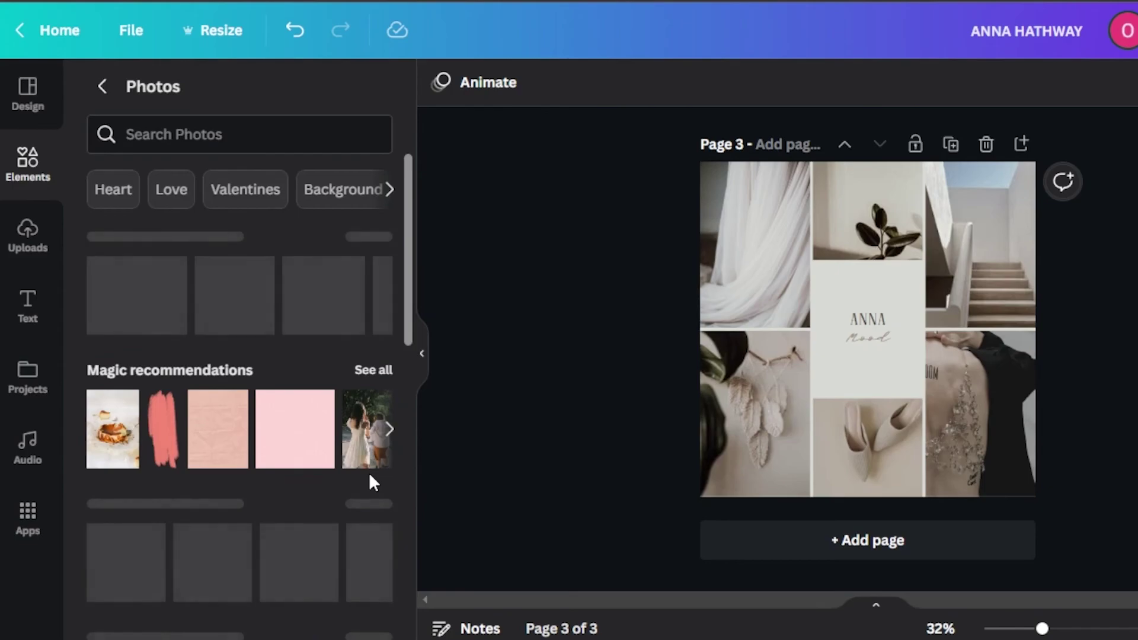
pyautogui.moveTo(409, 211); pyautogui.dragTo(409, 388)
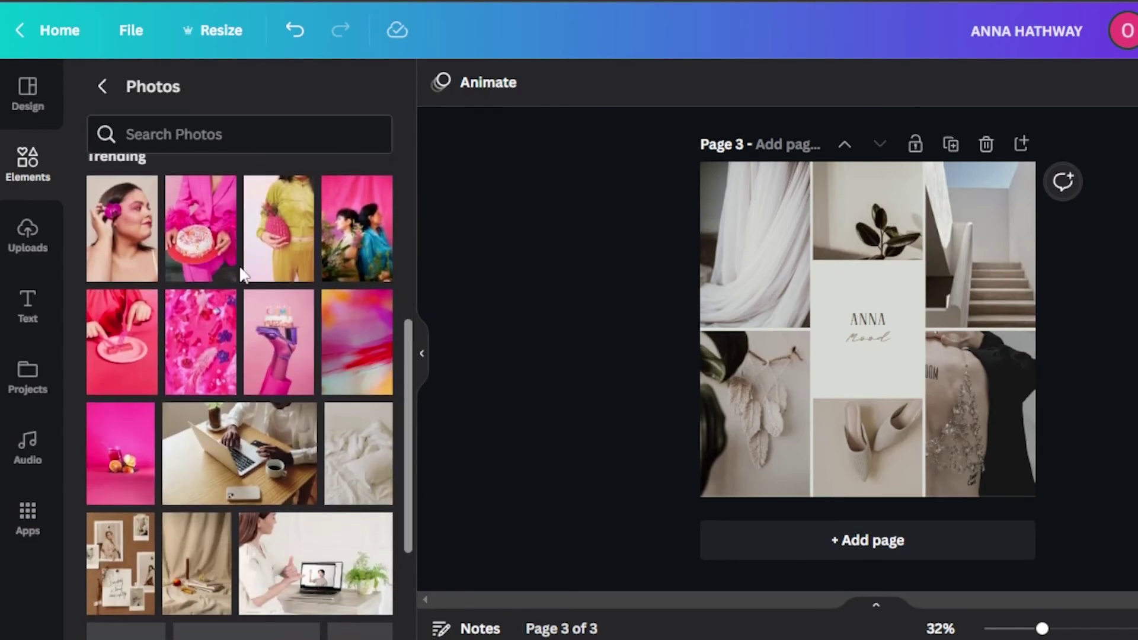
pyautogui.click(102, 86)
pyautogui.moveTo(411, 201); pyautogui.dragTo(418, 478)
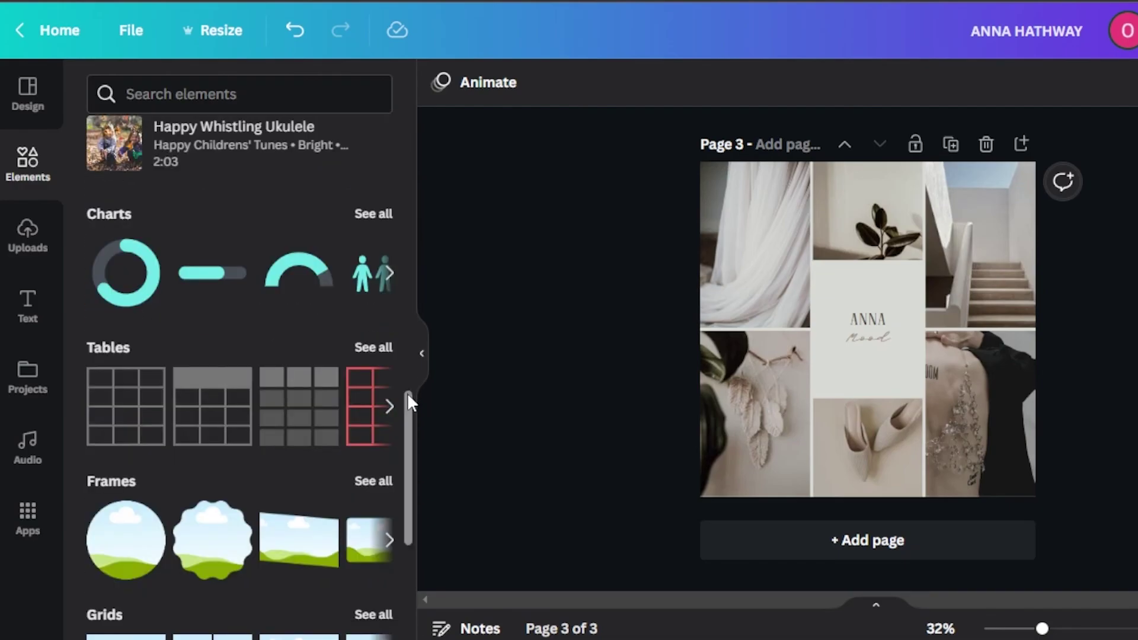
pyautogui.moveTo(409, 399); pyautogui.dragTo(409, 538)
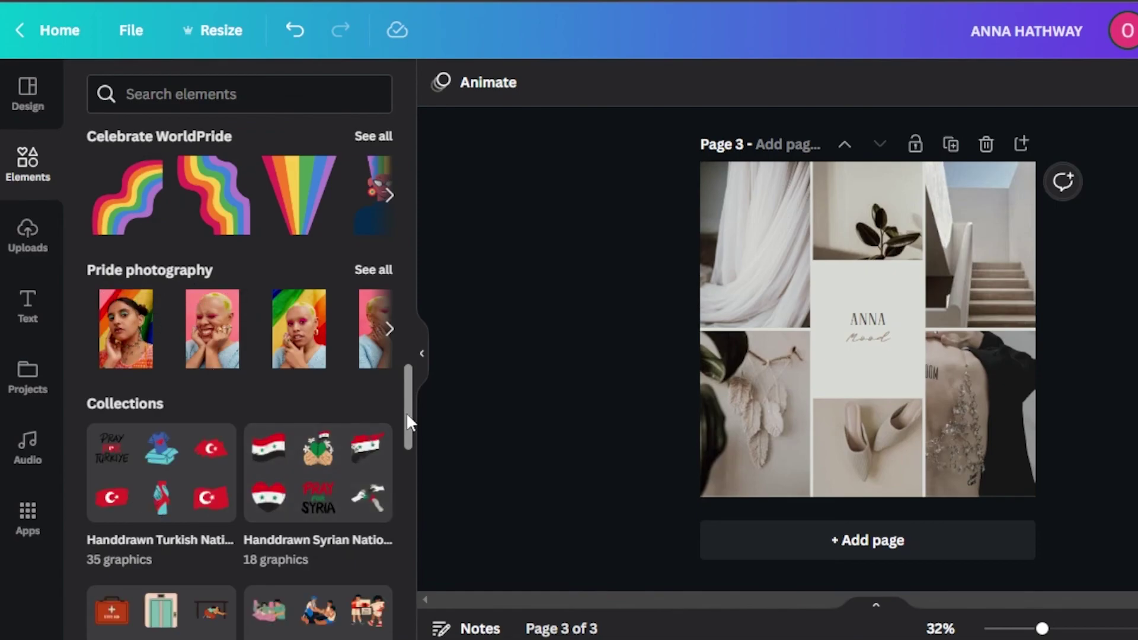
pyautogui.moveTo(406, 412); pyautogui.dragTo(408, 112)
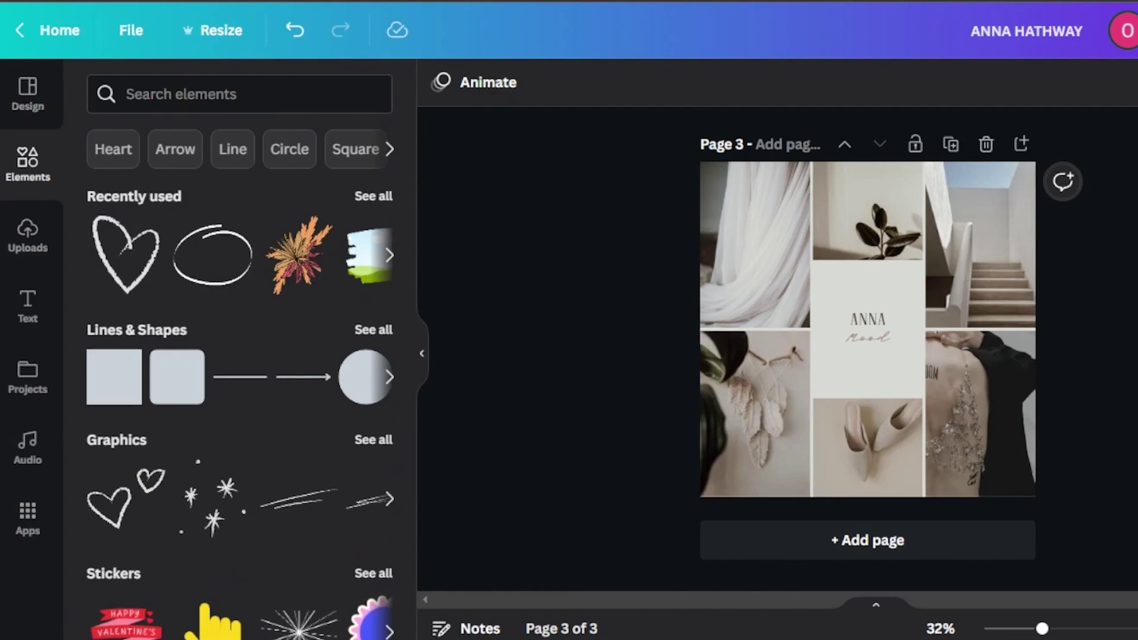
pyautogui.scroll(10, 868, 350)
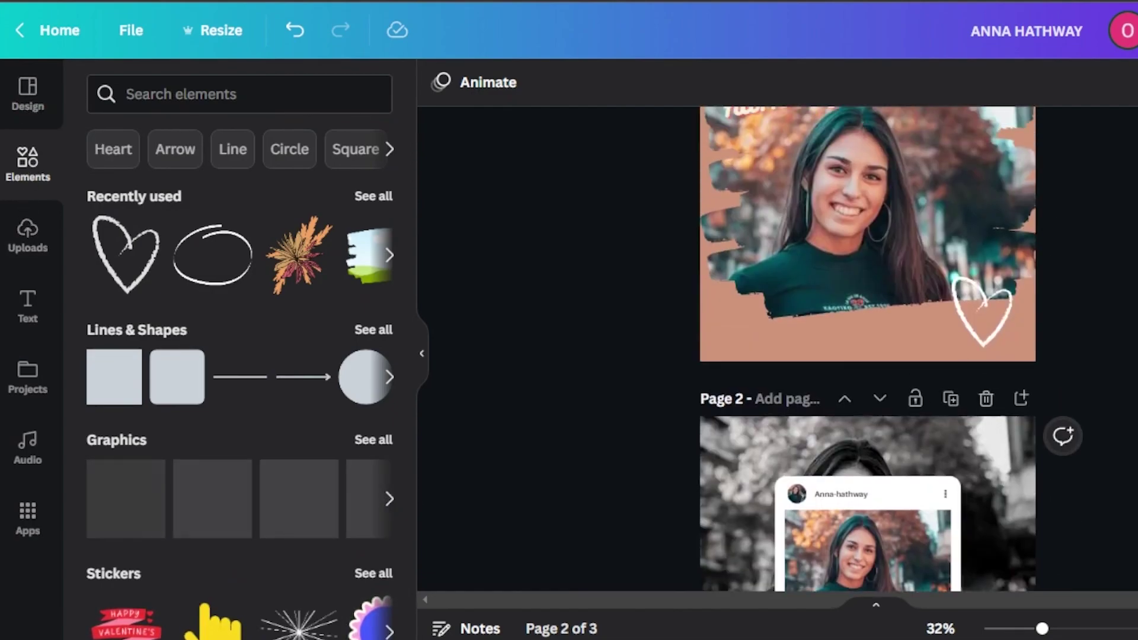